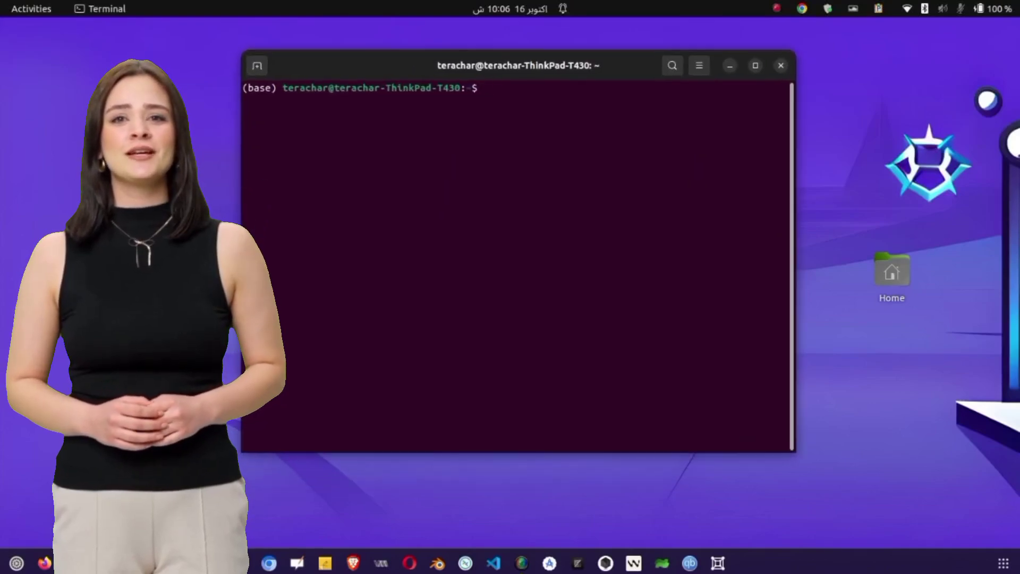
Launch scrcpy to mirror the phone and move its window to the desktop's right edge.
text(scrcpy)
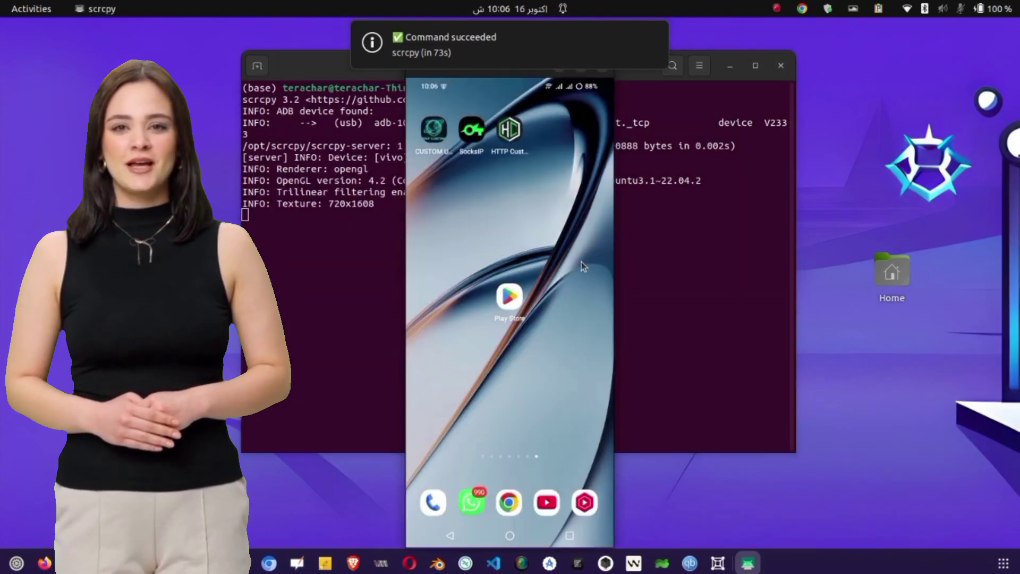
click(654, 35)
drag(529, 72, 925, 56)
Keep the phone mirror window always on top and minimize the terminal.
right_click(927, 56)
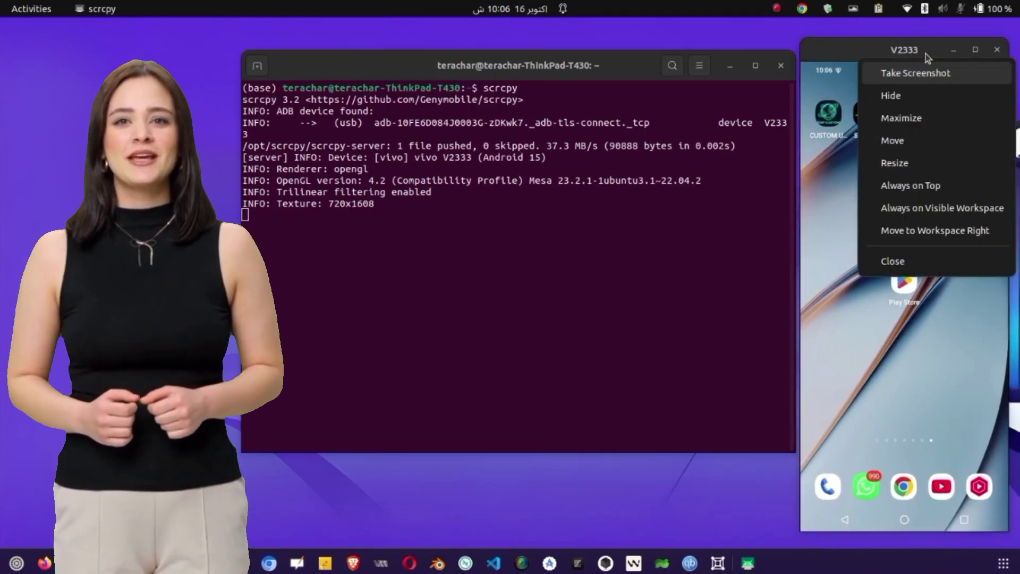
click(928, 186)
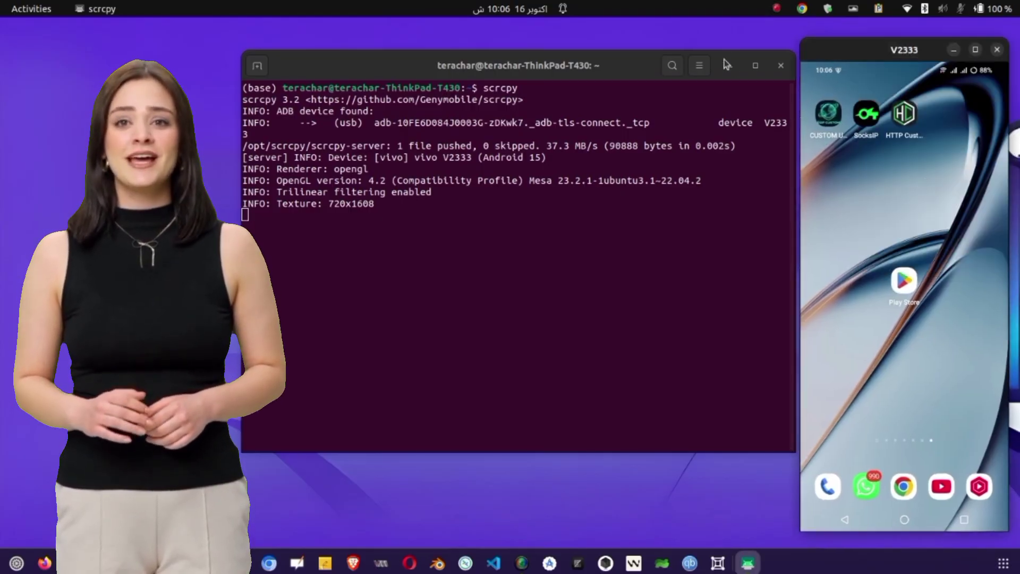
click(729, 65)
drag(857, 49, 850, 42)
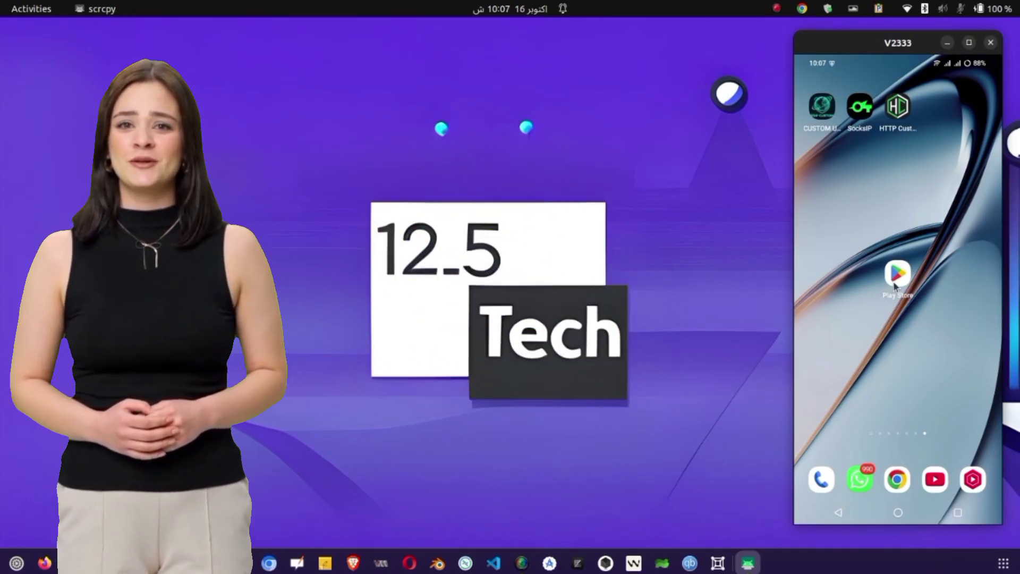
click(894, 282)
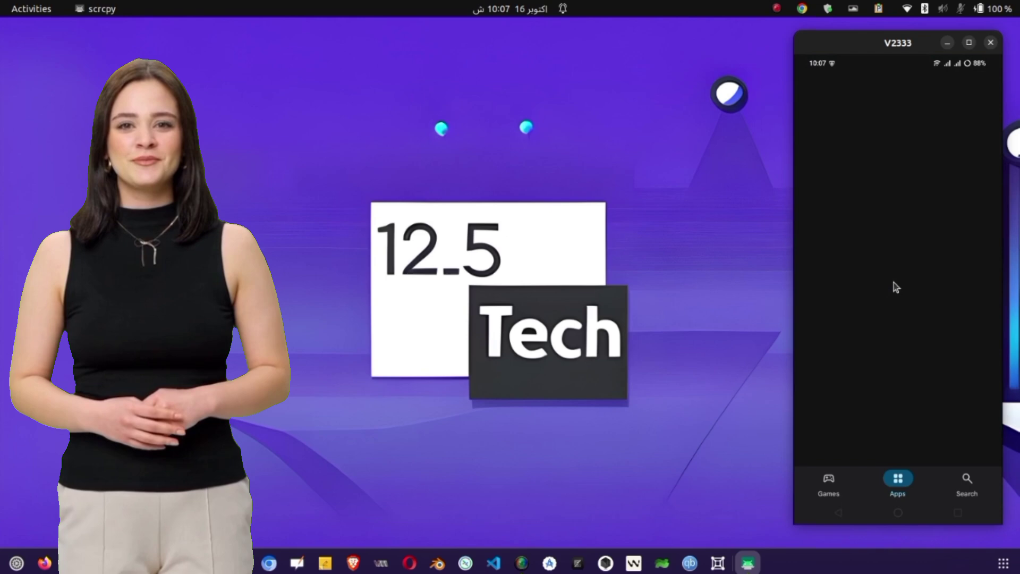
click(987, 477)
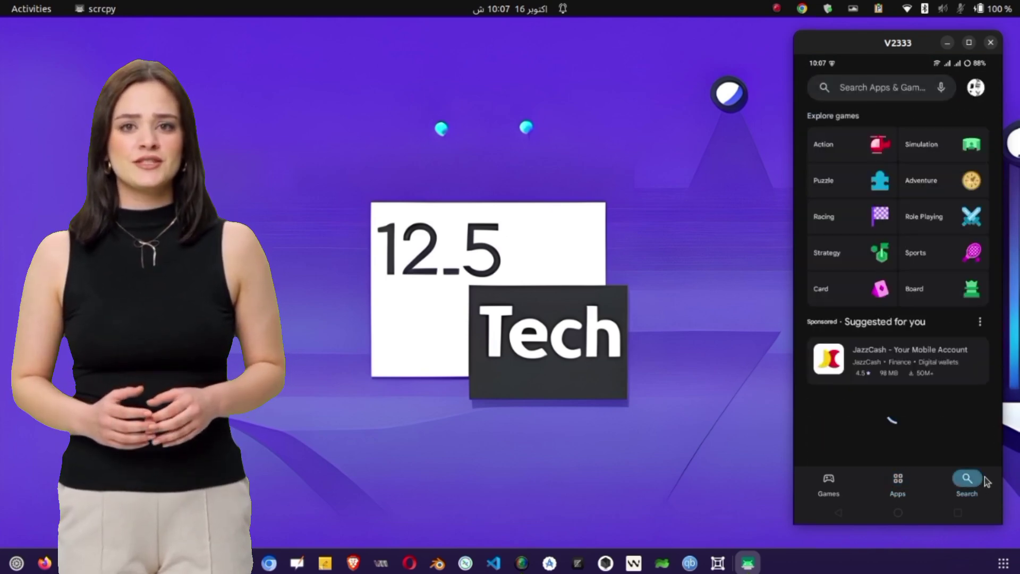
click(864, 90)
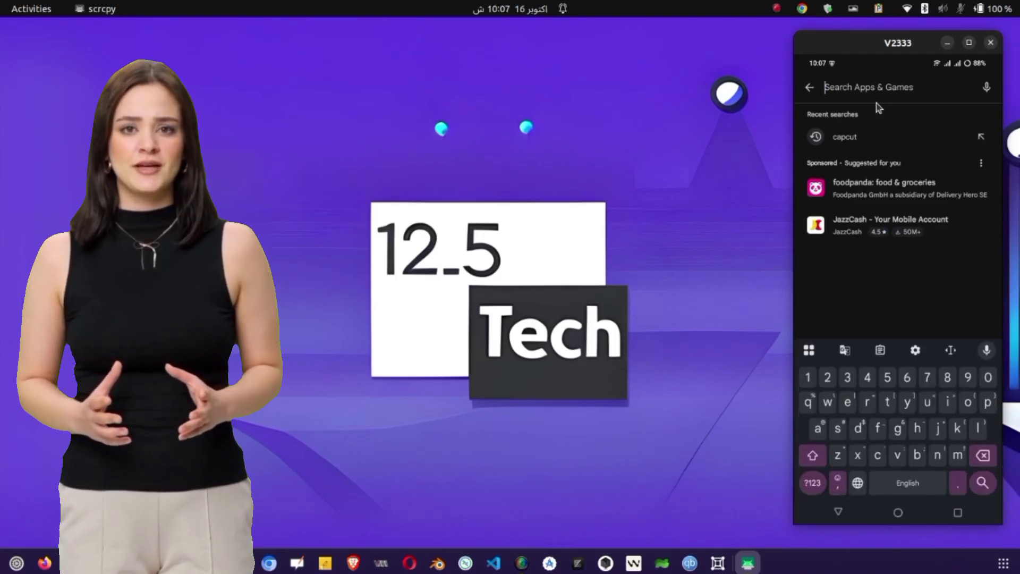
text(customp)
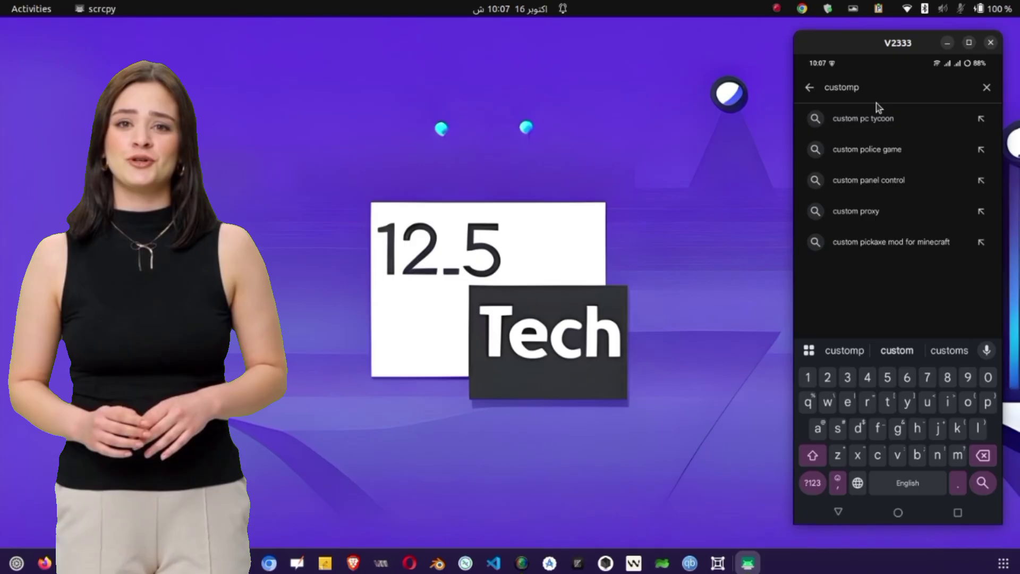
key(BackSpace)
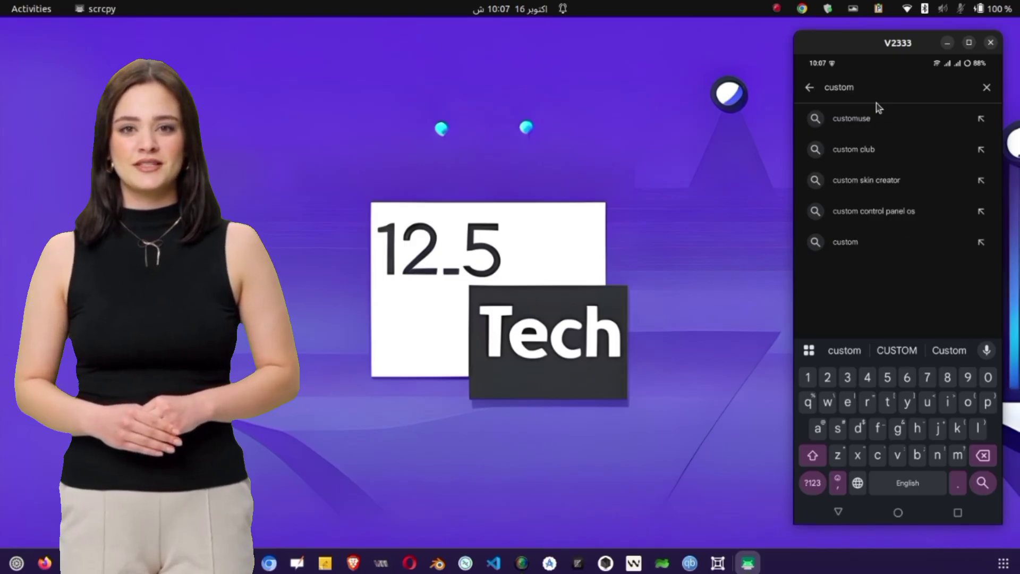
text(UDP)
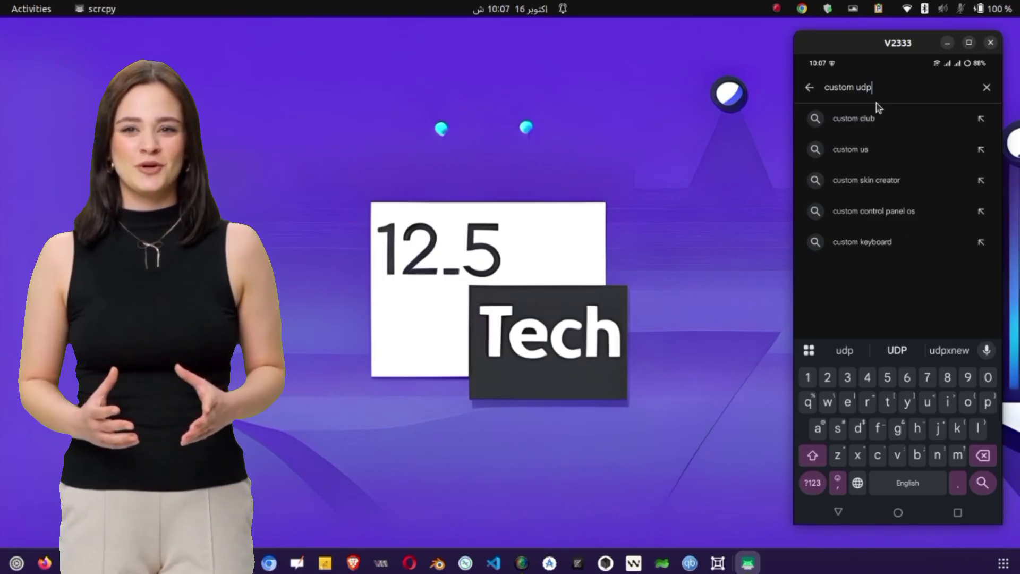
key(Return)
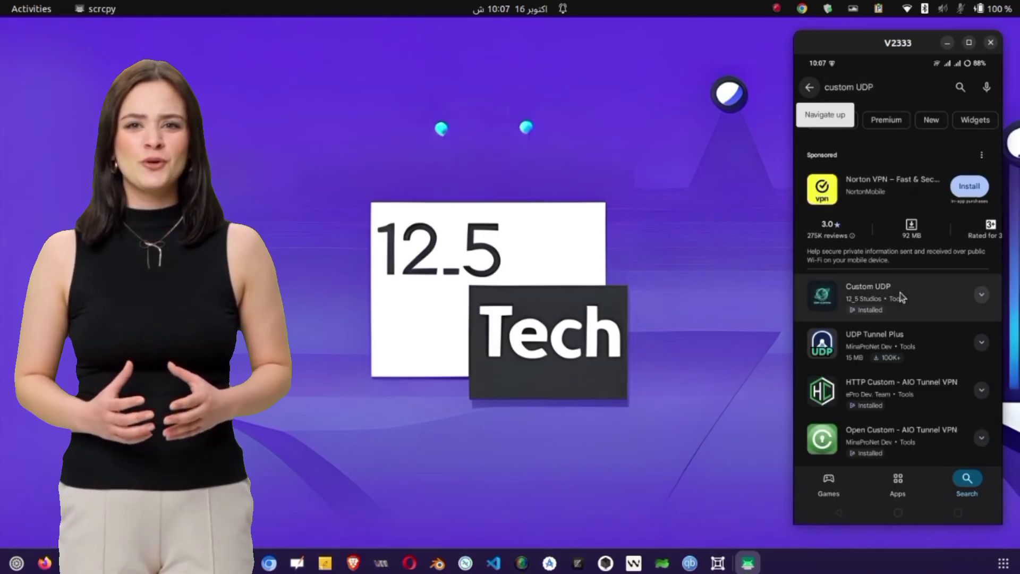
click(923, 288)
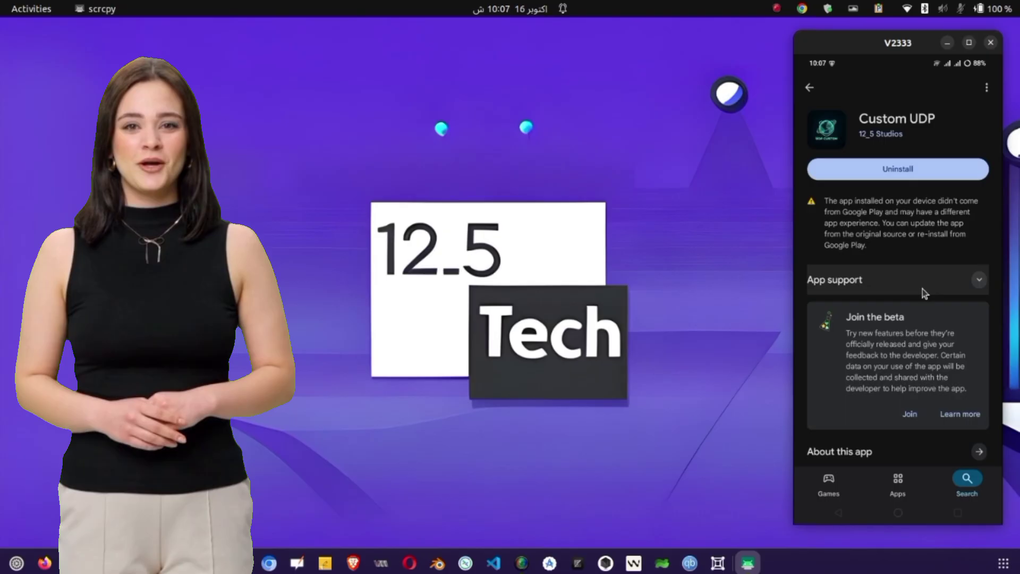
scroll(930, 273, down, 10)
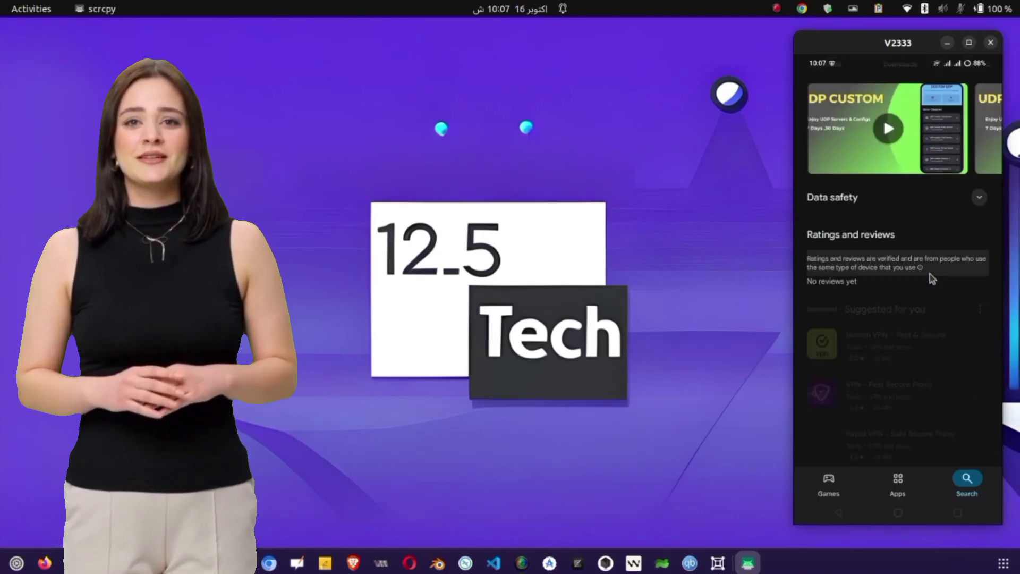
scroll(930, 273, down, 2)
scroll(930, 273, up, 3)
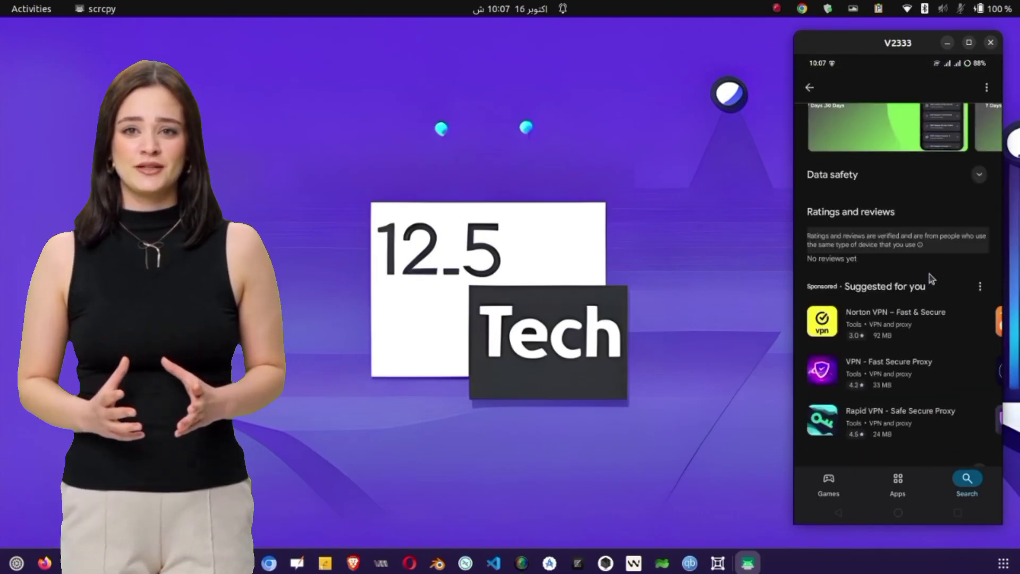
scroll(930, 274, up, 4)
drag(931, 335, 659, 348)
scroll(898, 468, up, 10)
click(903, 513)
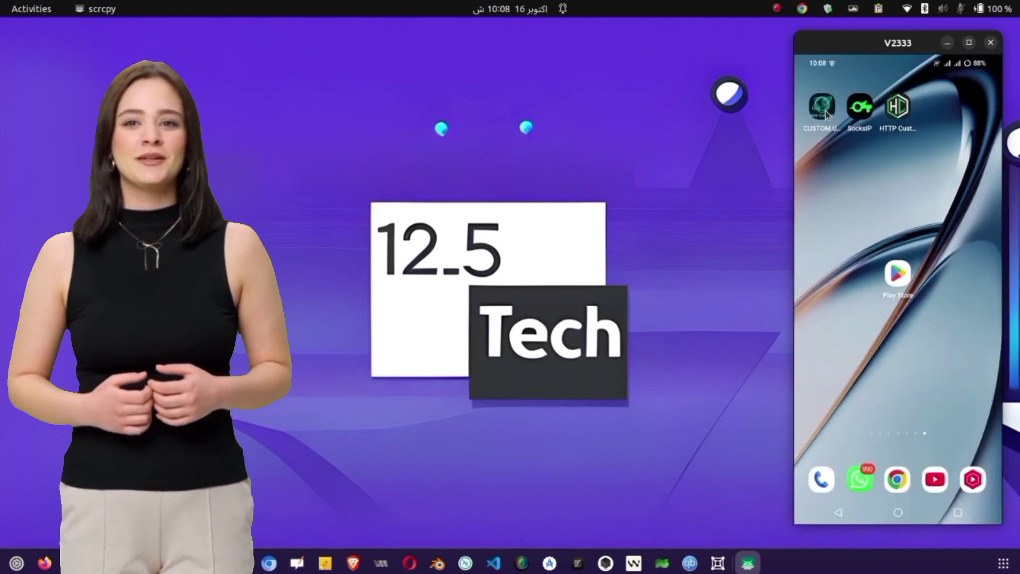
Refresh all Custom UDP server lists to 29 servers in 6 categories, then return home.
click(825, 111)
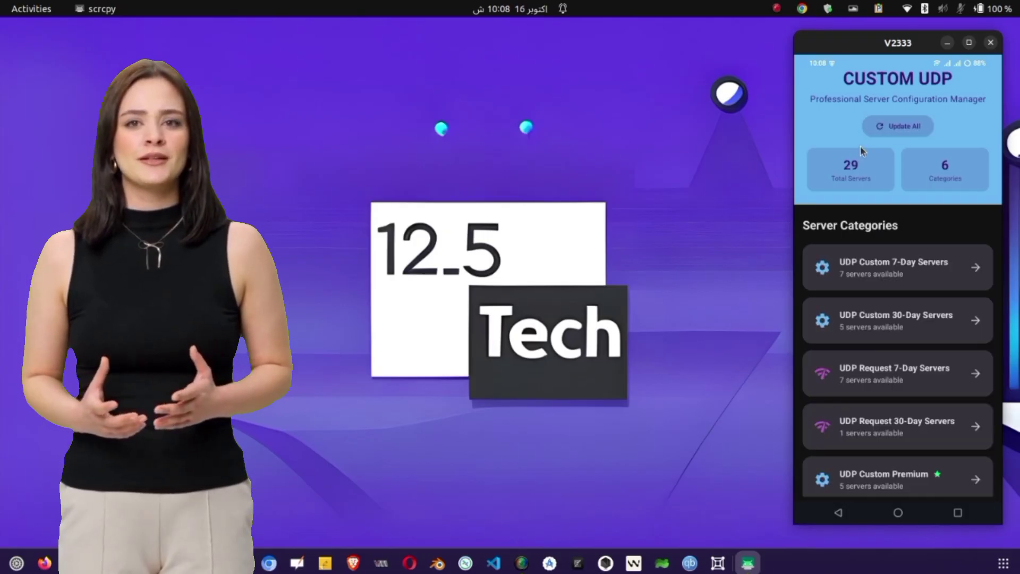
click(888, 122)
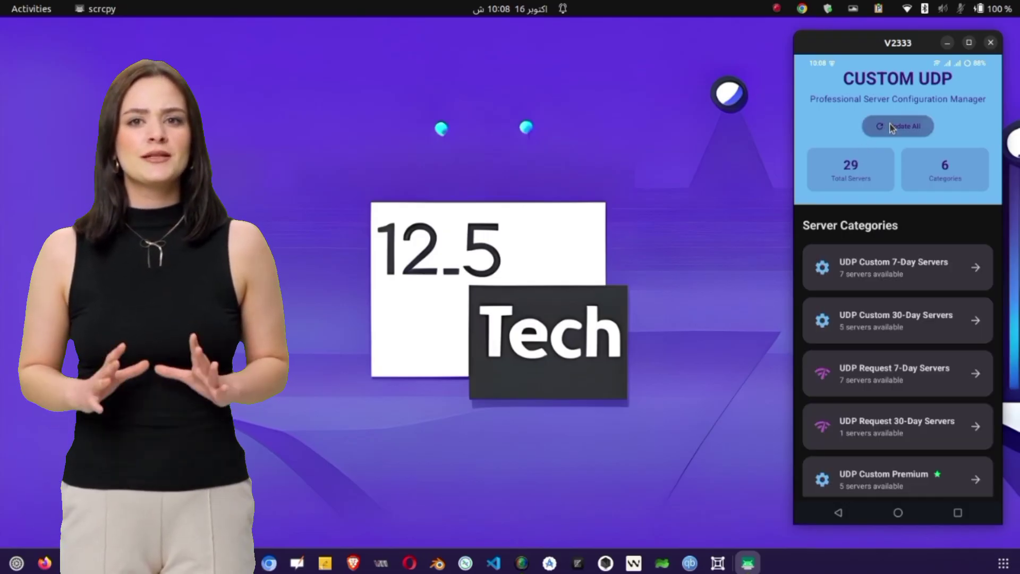
click(891, 127)
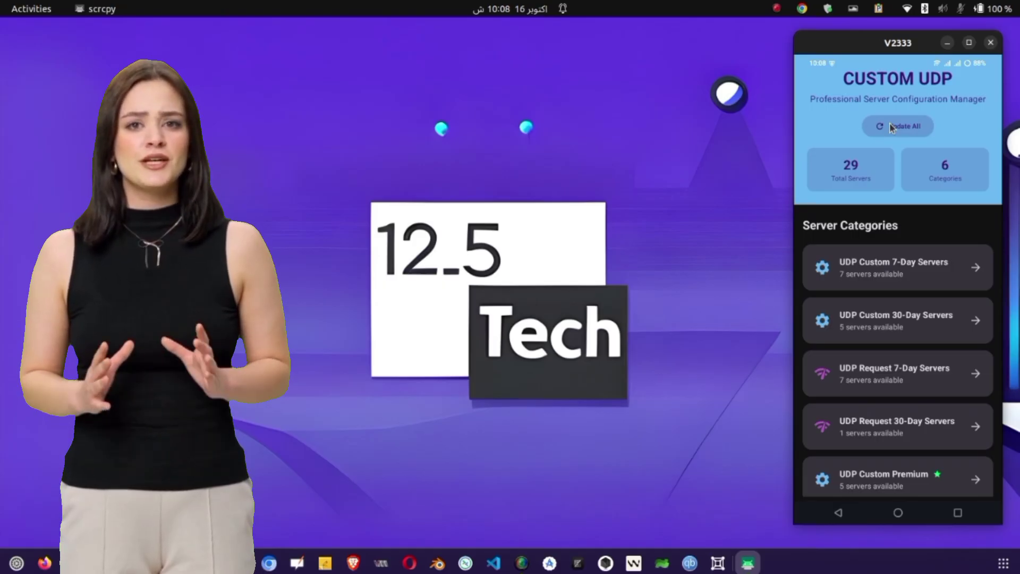
scroll(936, 309, down, 2)
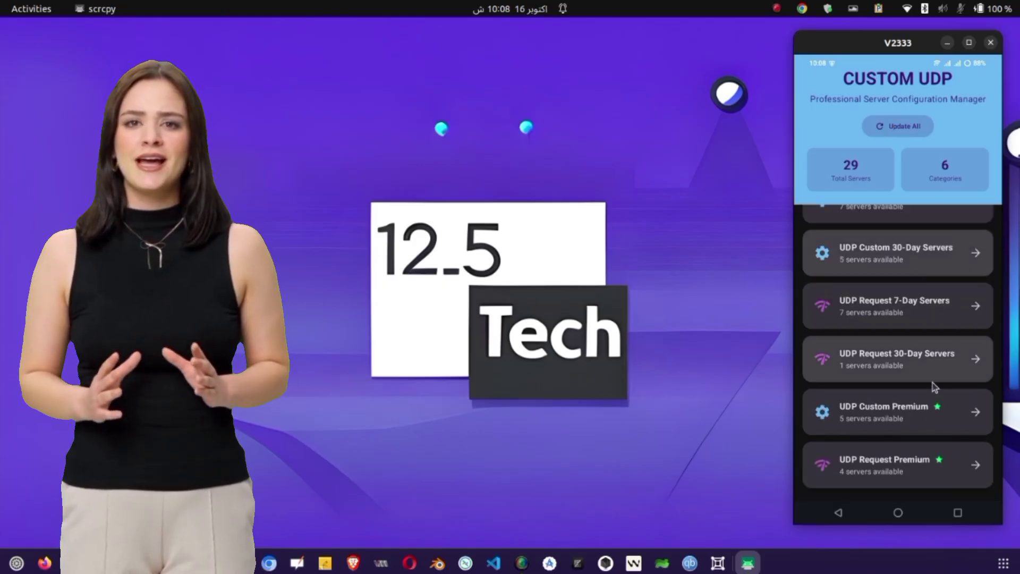
scroll(934, 386, up, 2)
scroll(934, 386, down, 2)
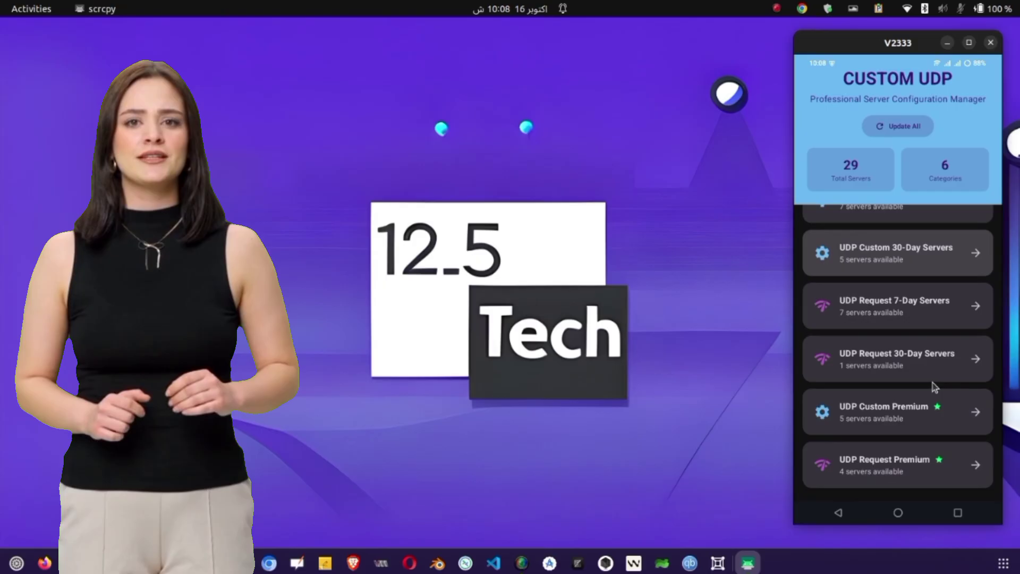
scroll(933, 383, up, 2)
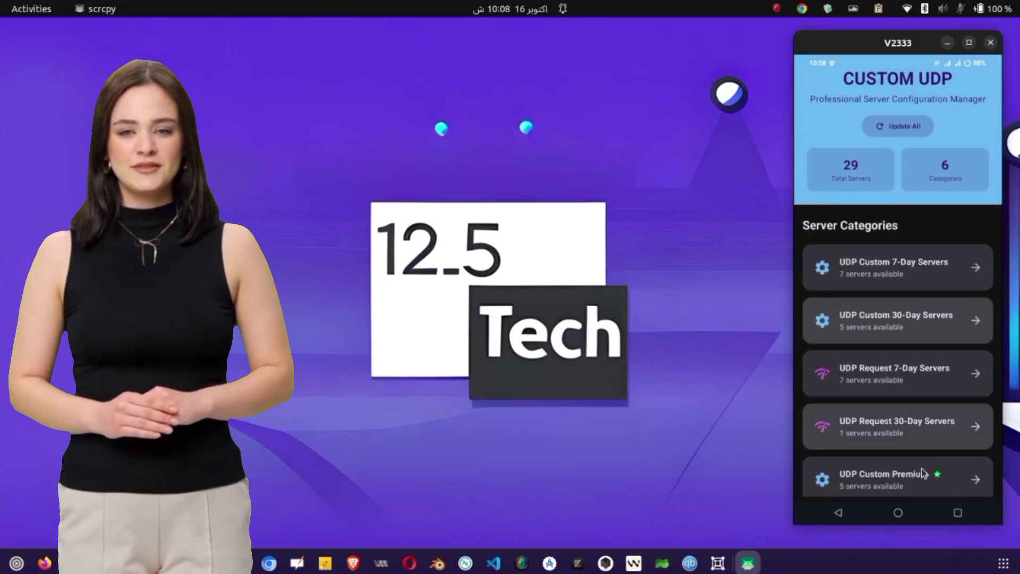
click(904, 514)
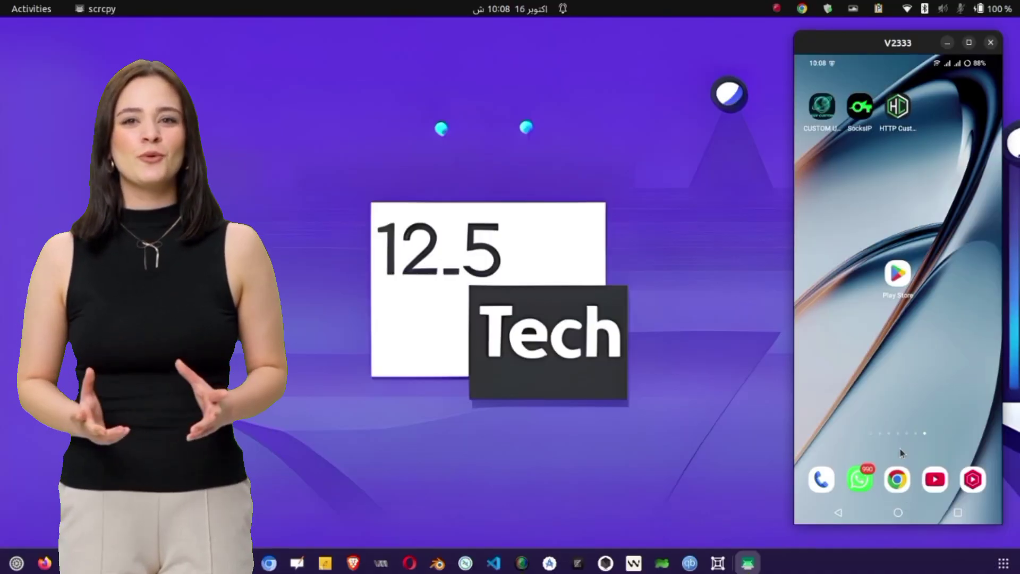
Search the Play Store for 'http custom' and open the HTTP Custom – AIO Tunnel VPN page.
click(896, 280)
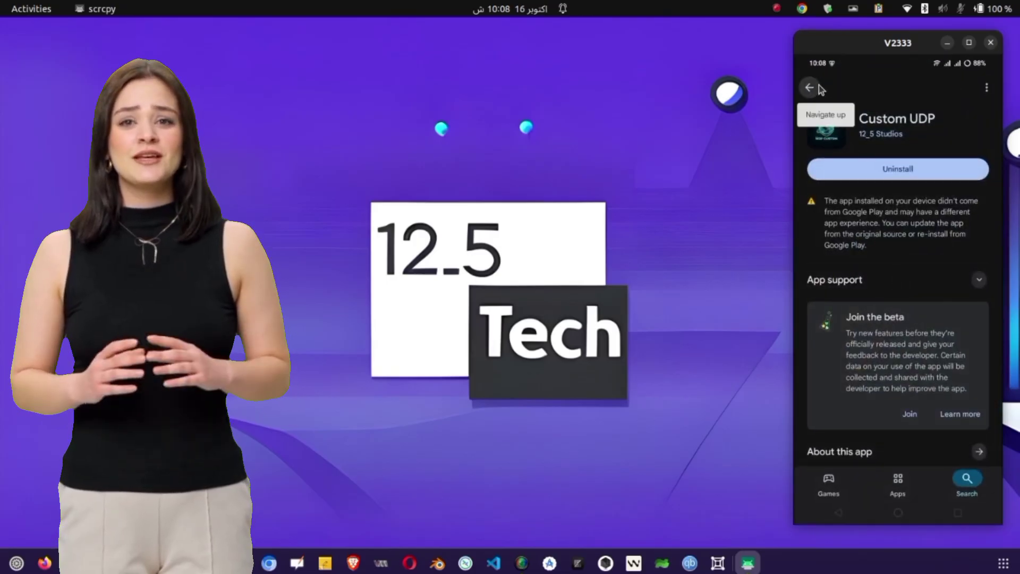
click(817, 86)
click(810, 88)
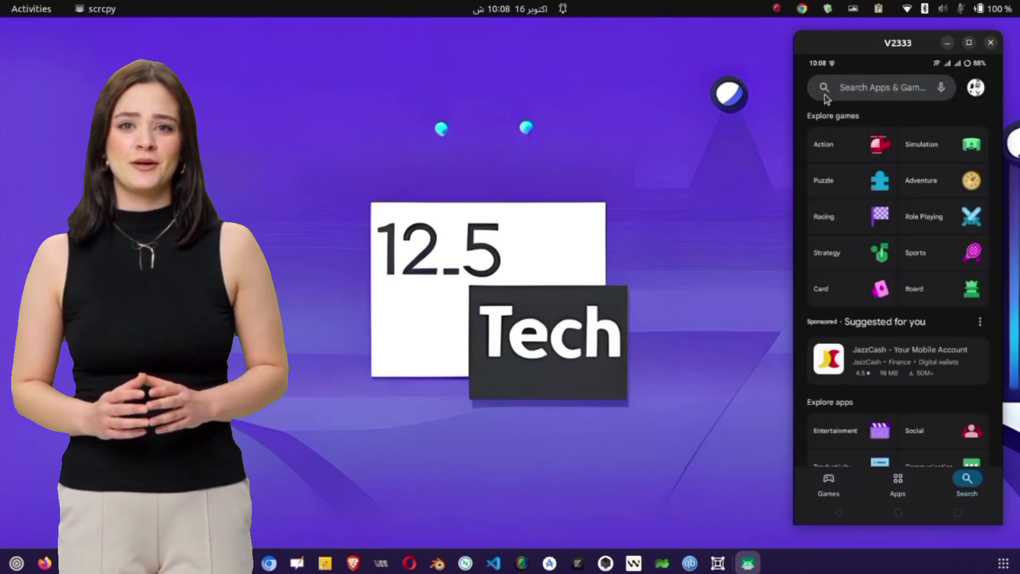
click(872, 92)
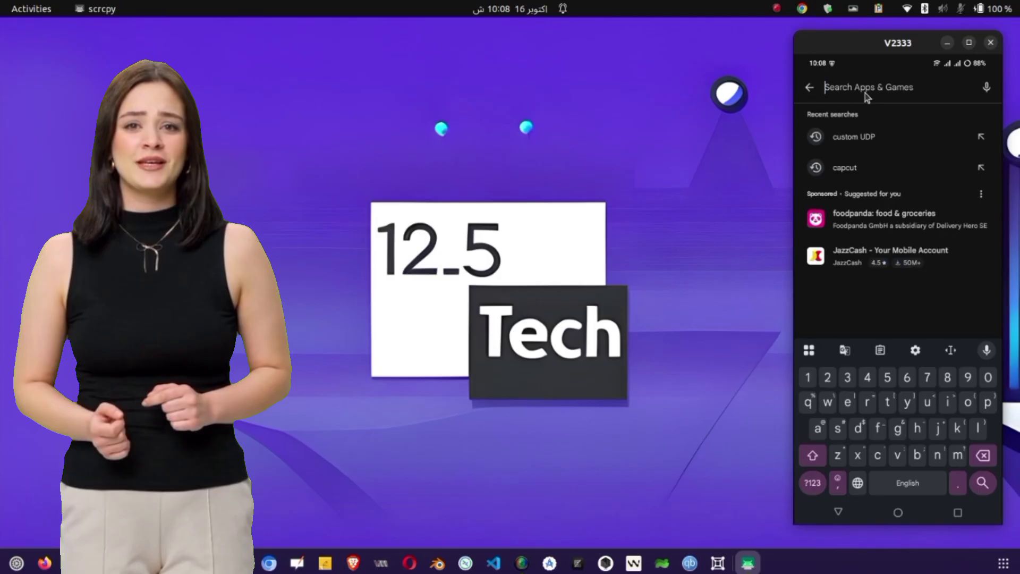
text(http )
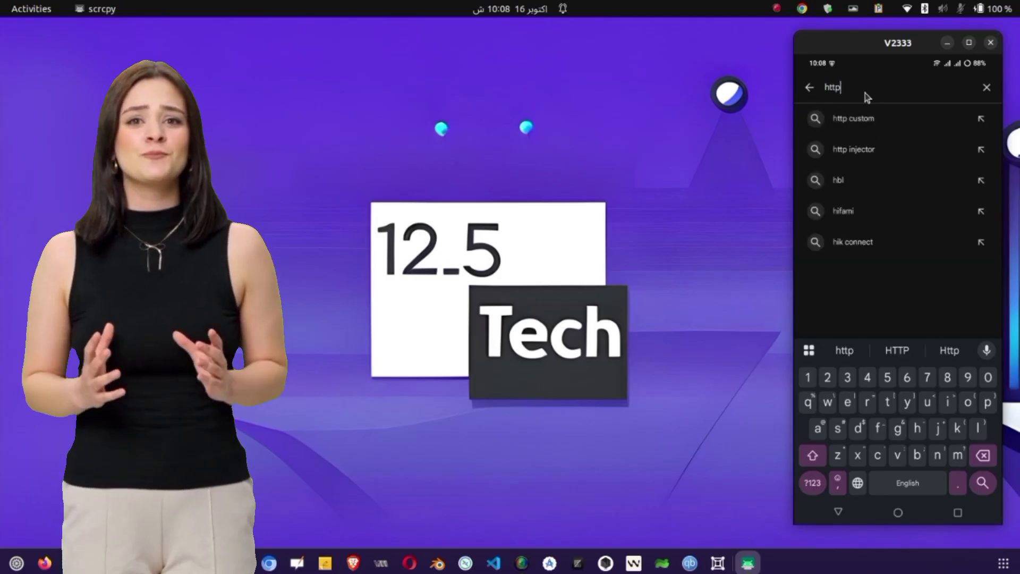
text(custom)
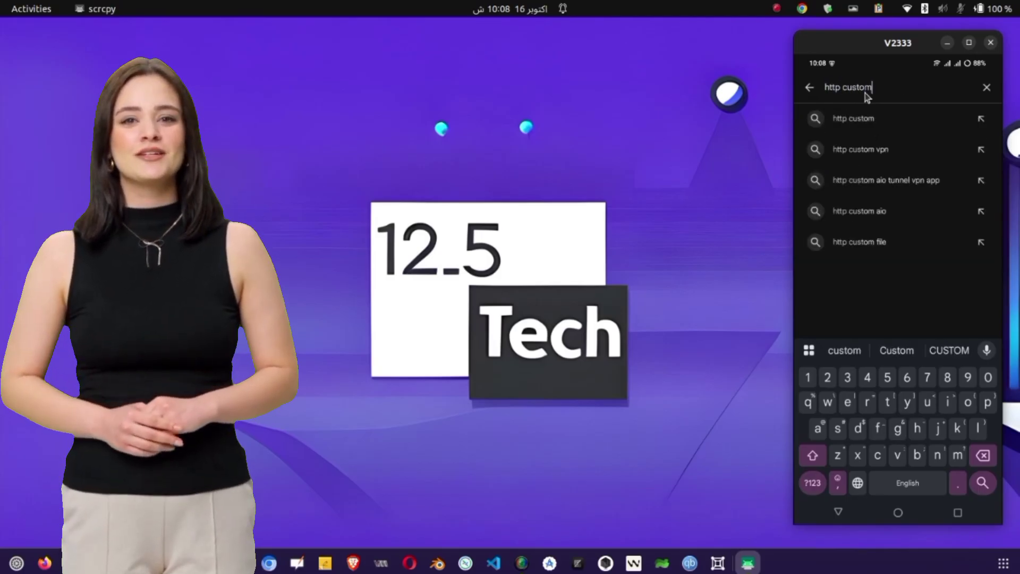
key(Return)
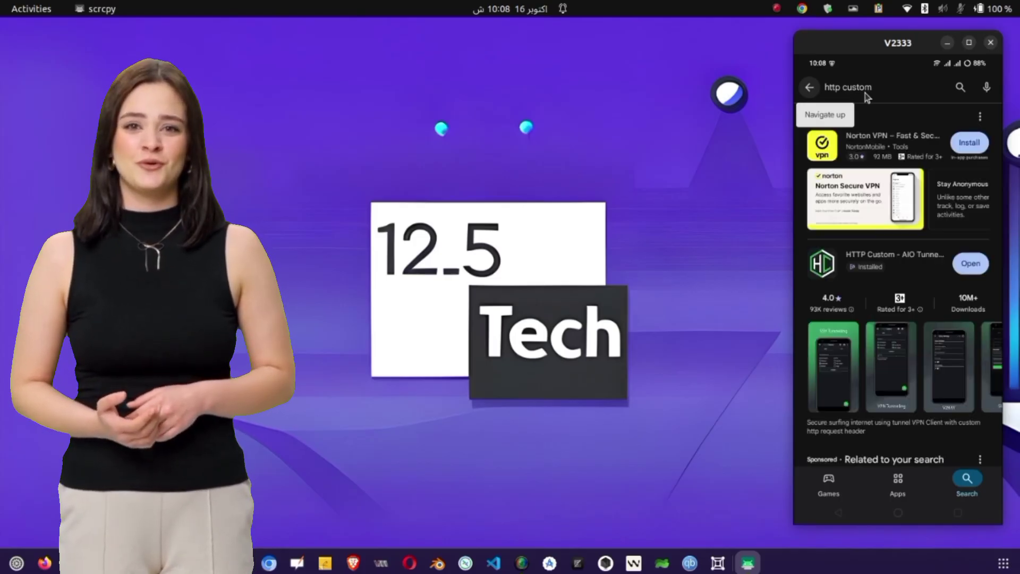
scroll(904, 273, down, 2)
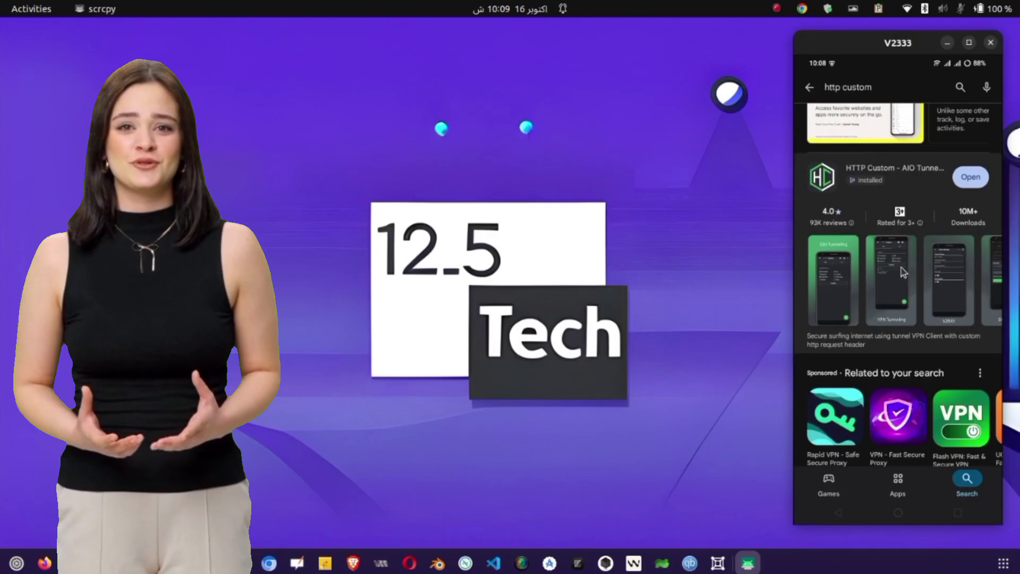
scroll(902, 273, down, 2)
click(900, 267)
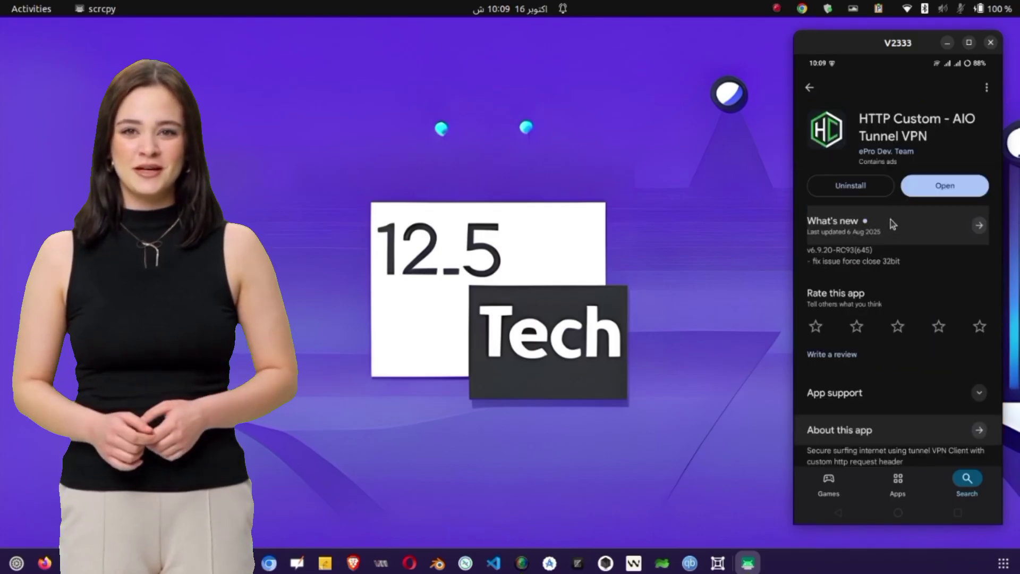
Launch HTTP Custom from its store page, then return to the phone's home screen.
click(933, 190)
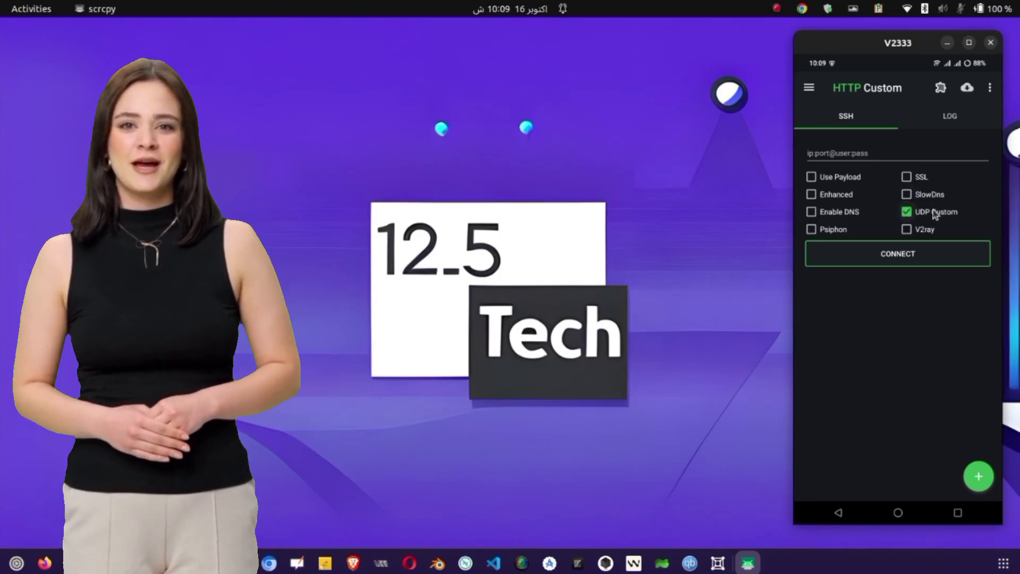
click(898, 513)
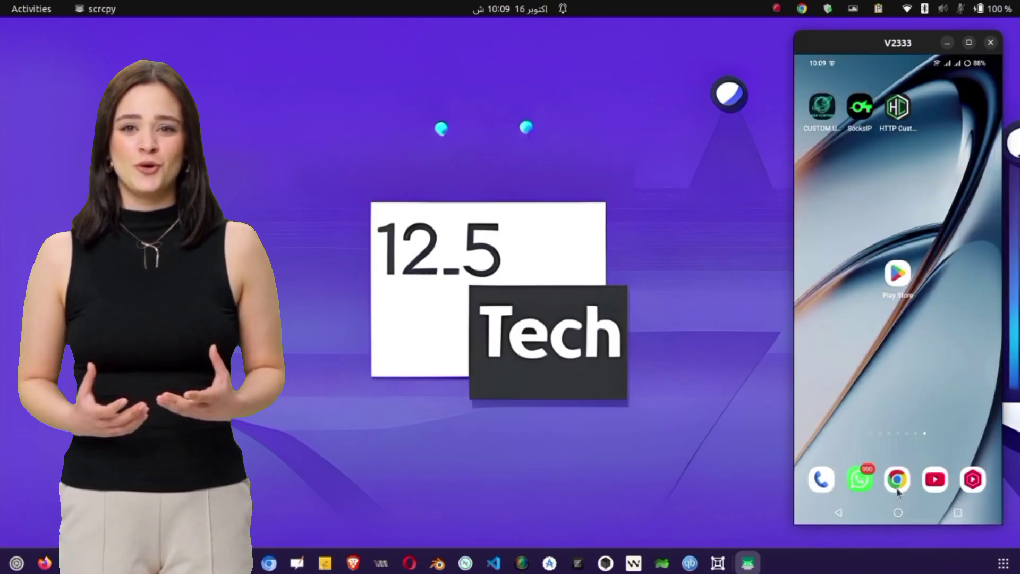
Copy the full configuration of UDP CUSTOM1 from Custom UDP's 7-Day Servers list.
click(835, 127)
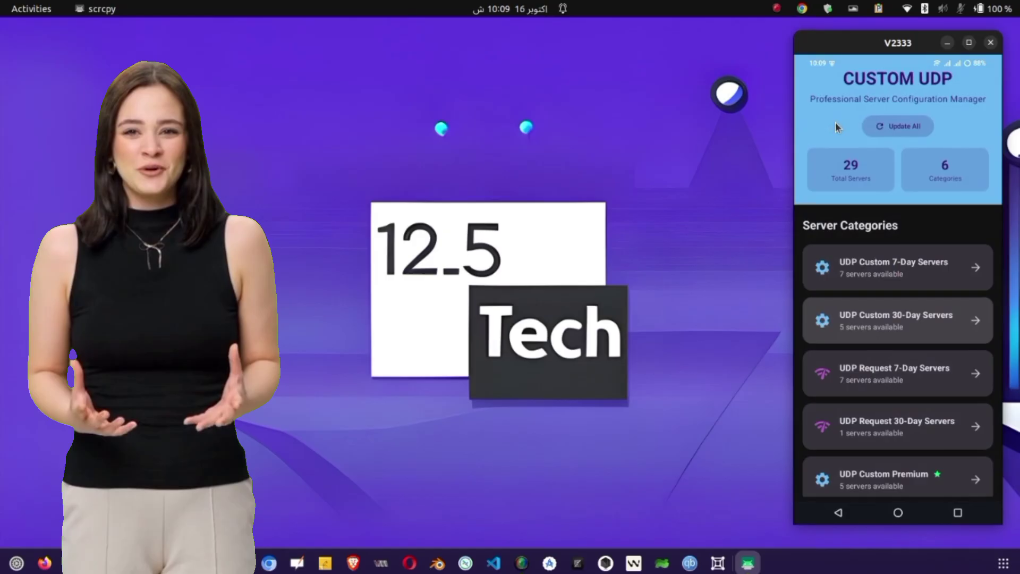
click(906, 274)
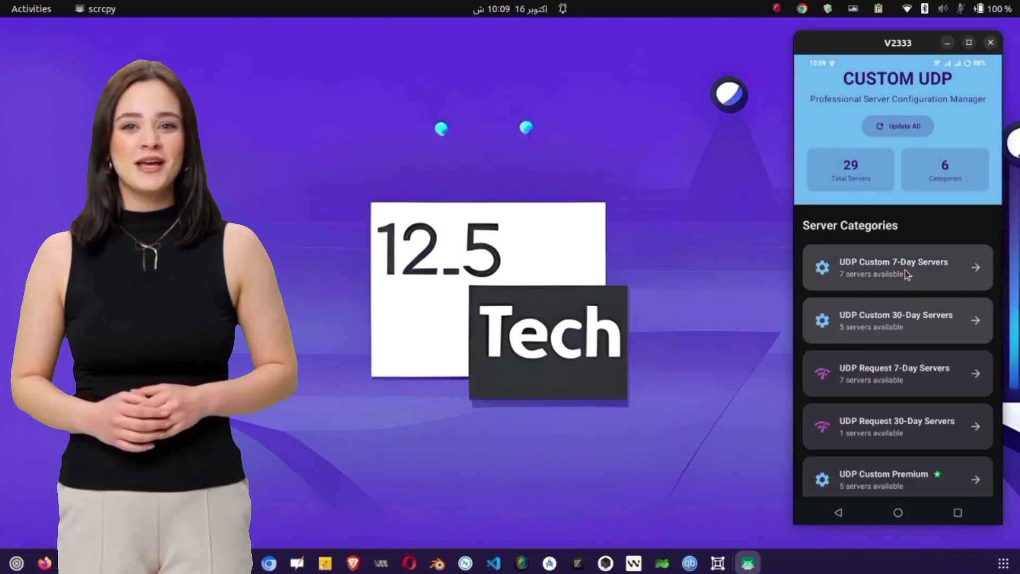
click(904, 269)
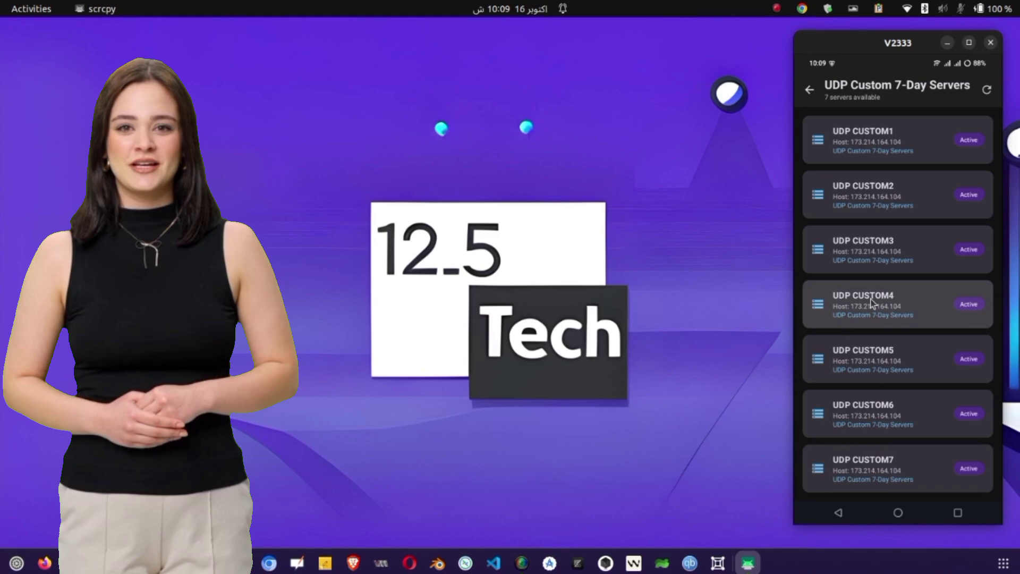
click(887, 142)
scroll(889, 221, down, 1)
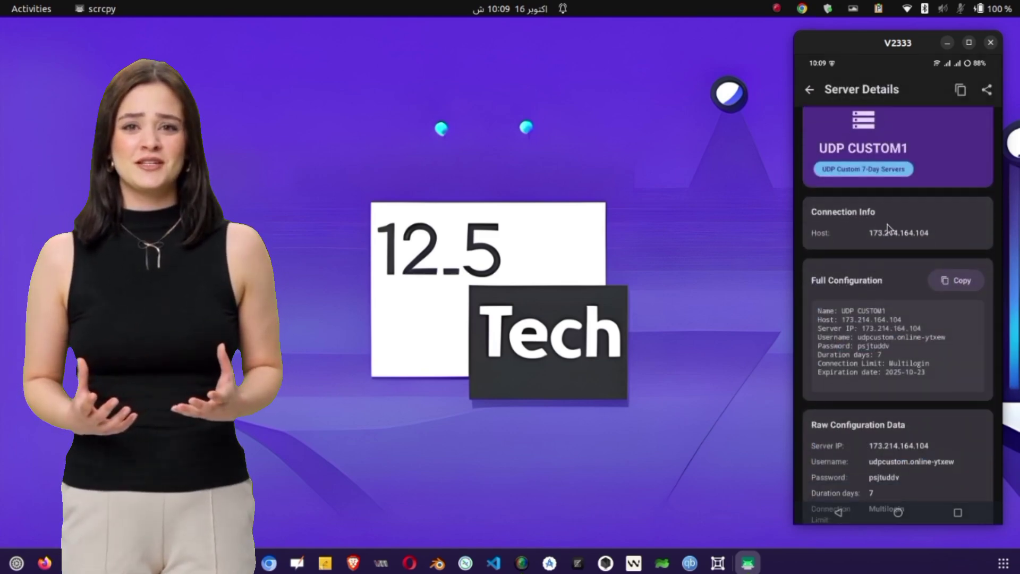
scroll(888, 225, down, 1)
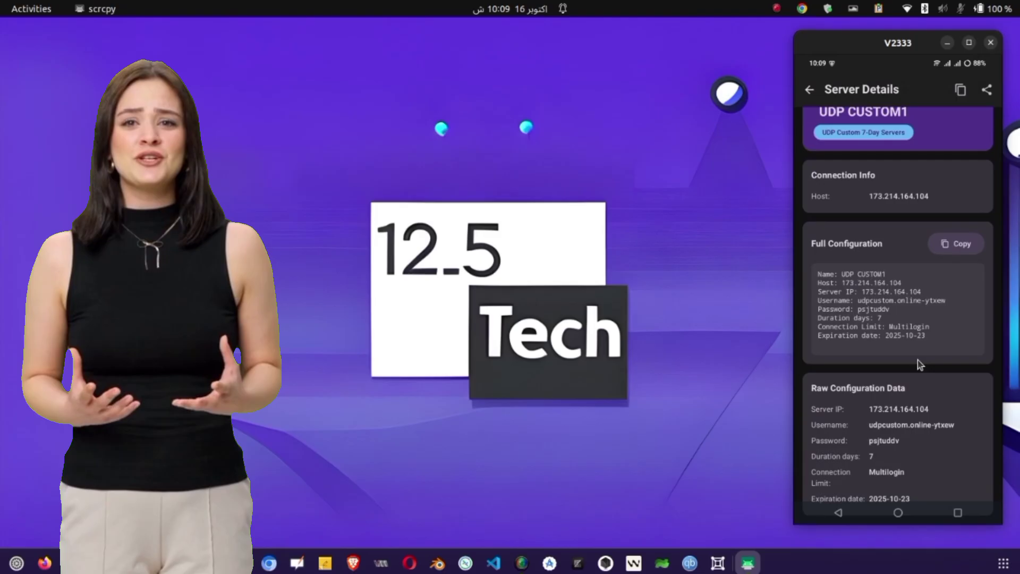
scroll(917, 360, up, 2)
click(959, 300)
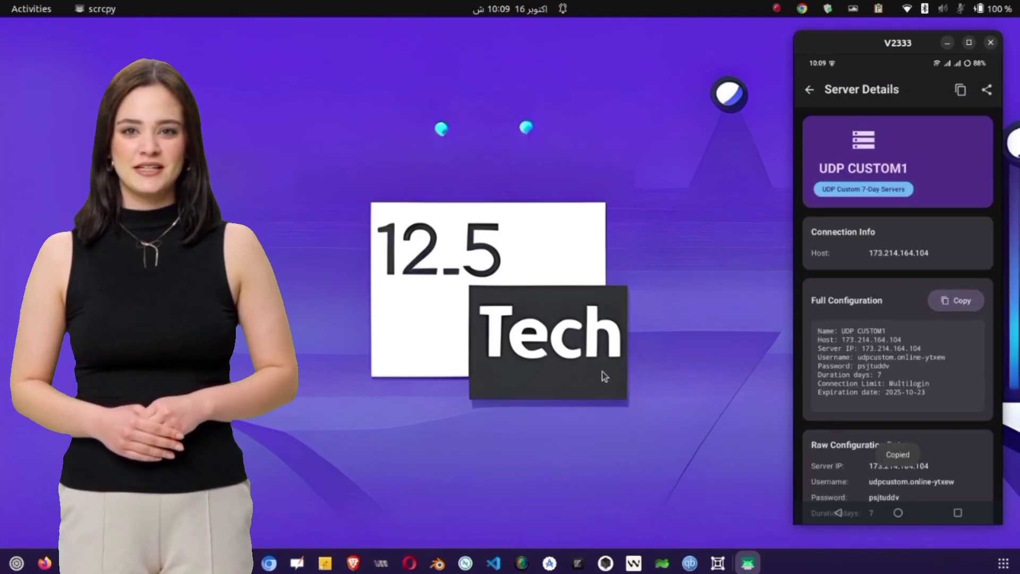
Paste the UDP CUSTOM1 configuration into Untitled Document 1 and send the phone home.
key(alt+Tab)
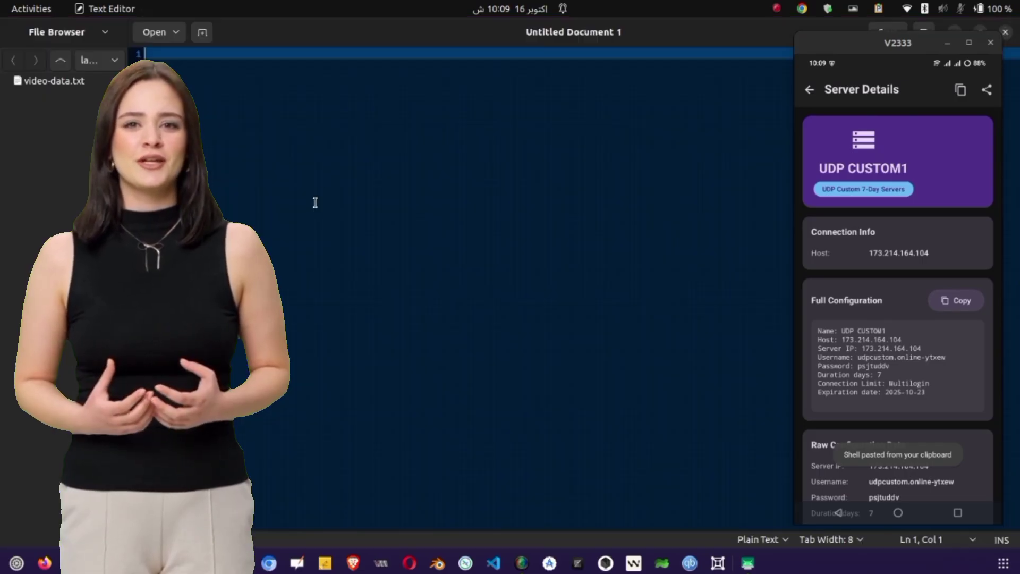
right_click(330, 182)
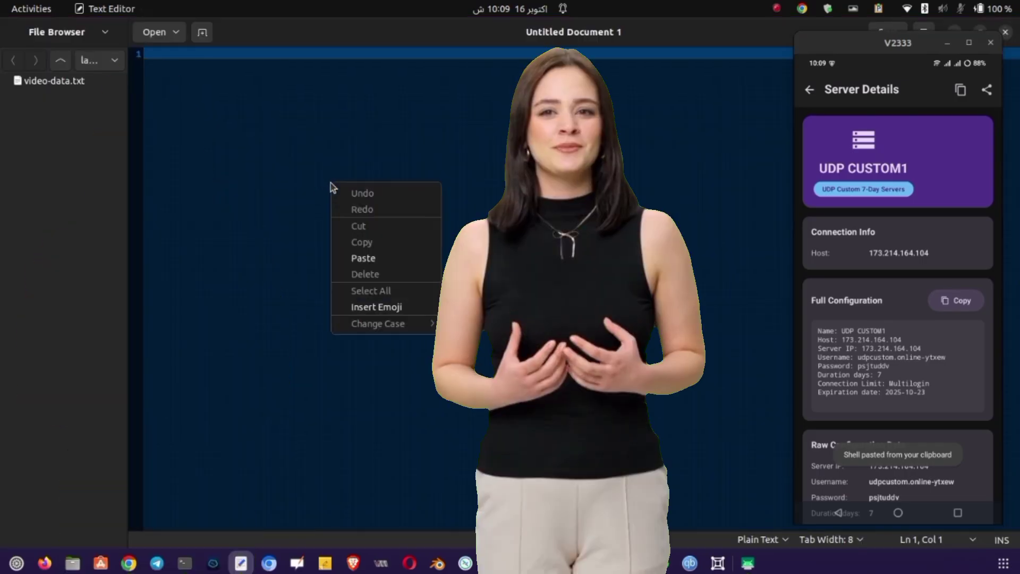
click(365, 257)
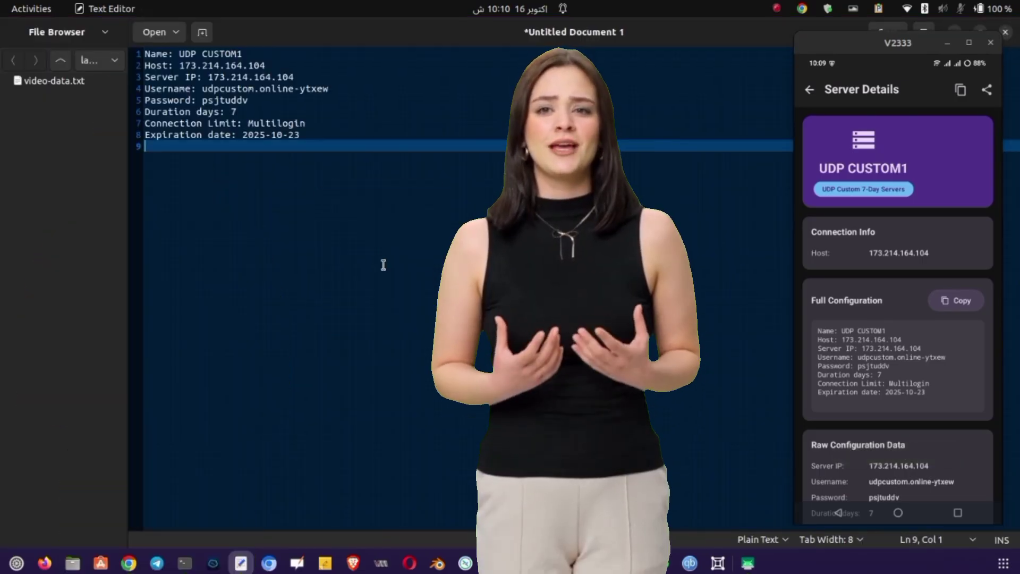
click(899, 513)
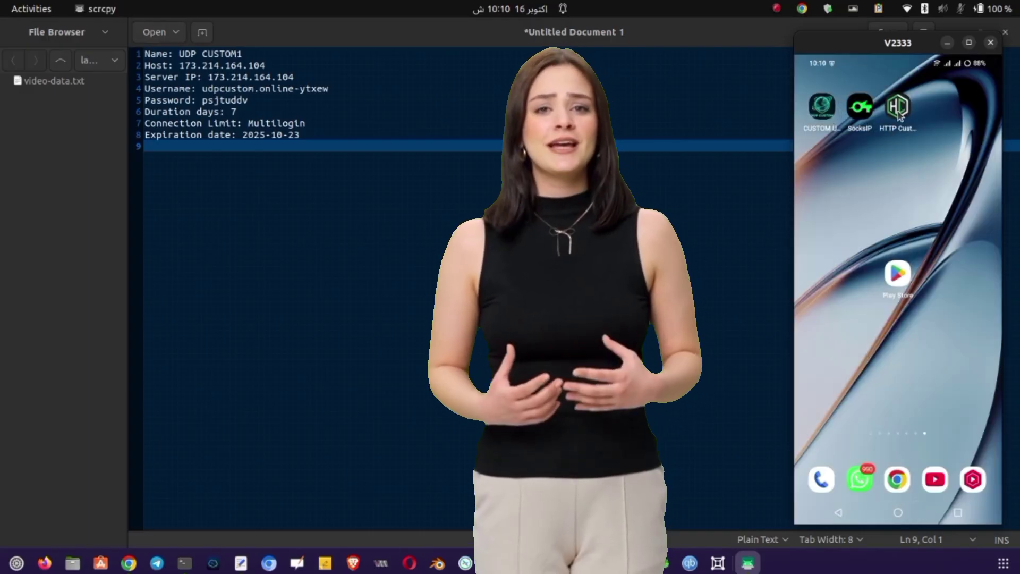
Fill HTTP Custom's connection field with 173.214.164.104:1-65535@ using the copied server IP.
click(900, 113)
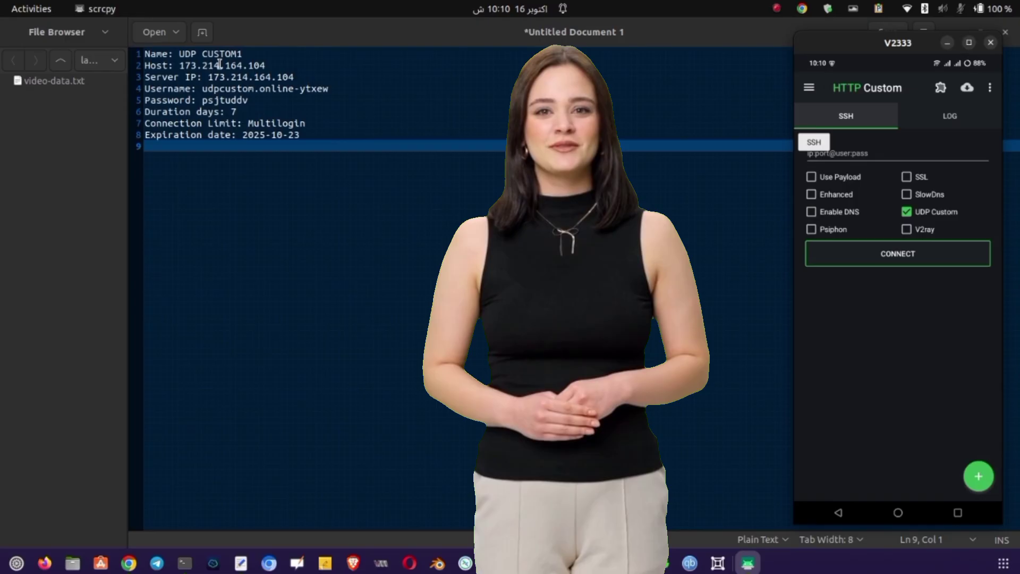
click(251, 78)
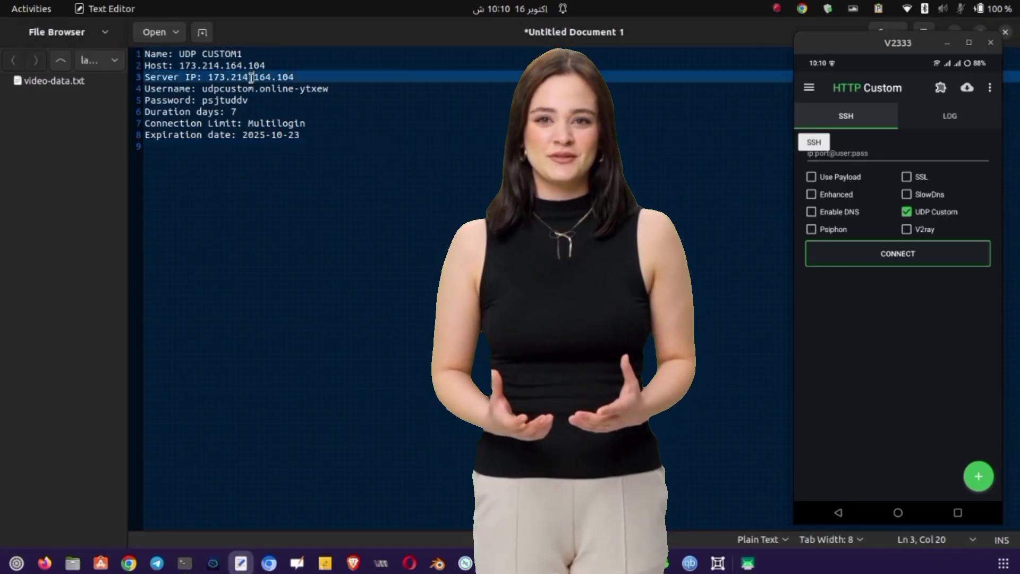
drag(211, 73, 299, 81)
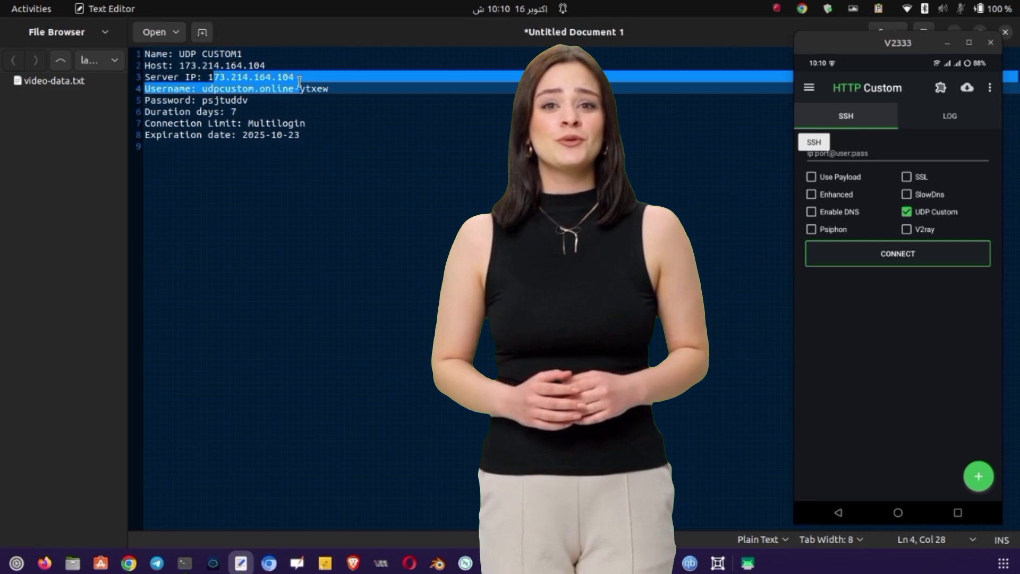
drag(209, 77, 292, 74)
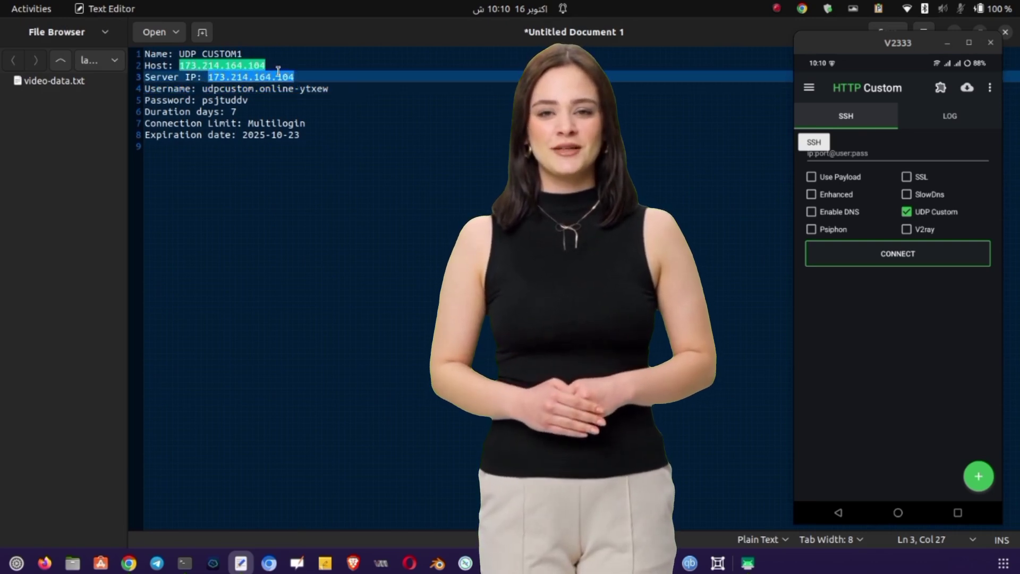
click(884, 152)
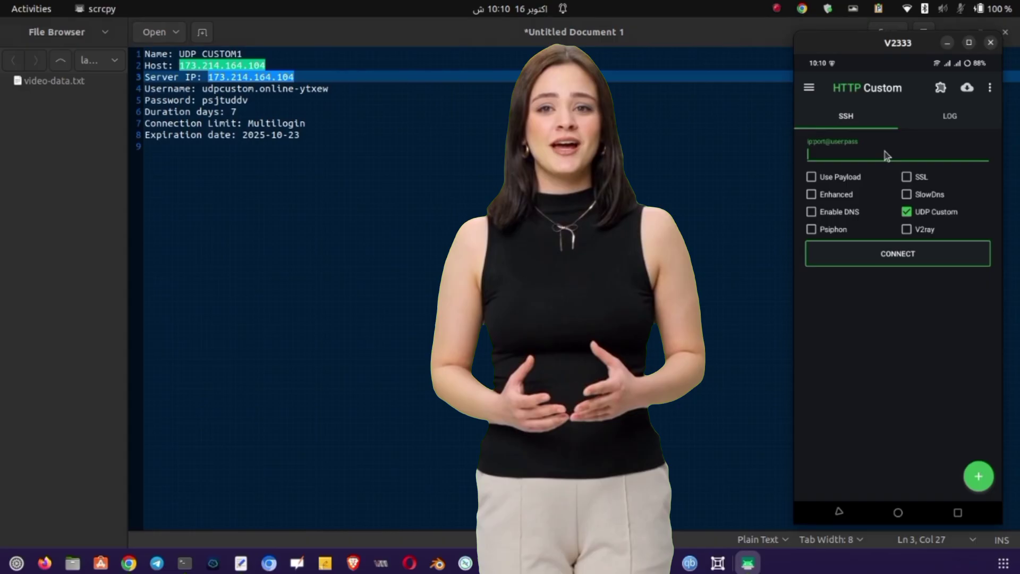
key(ctrl+v)
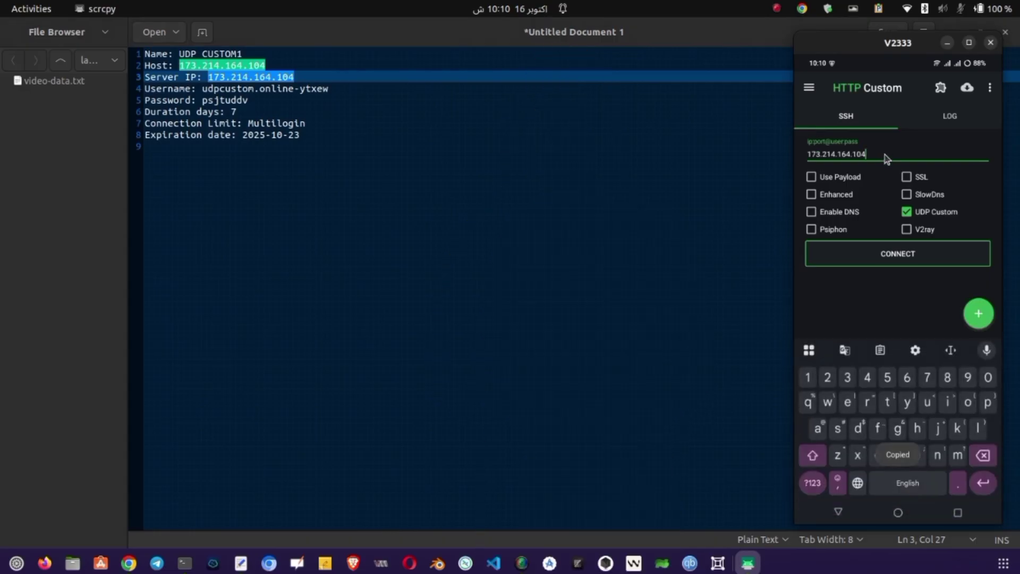
text(:)
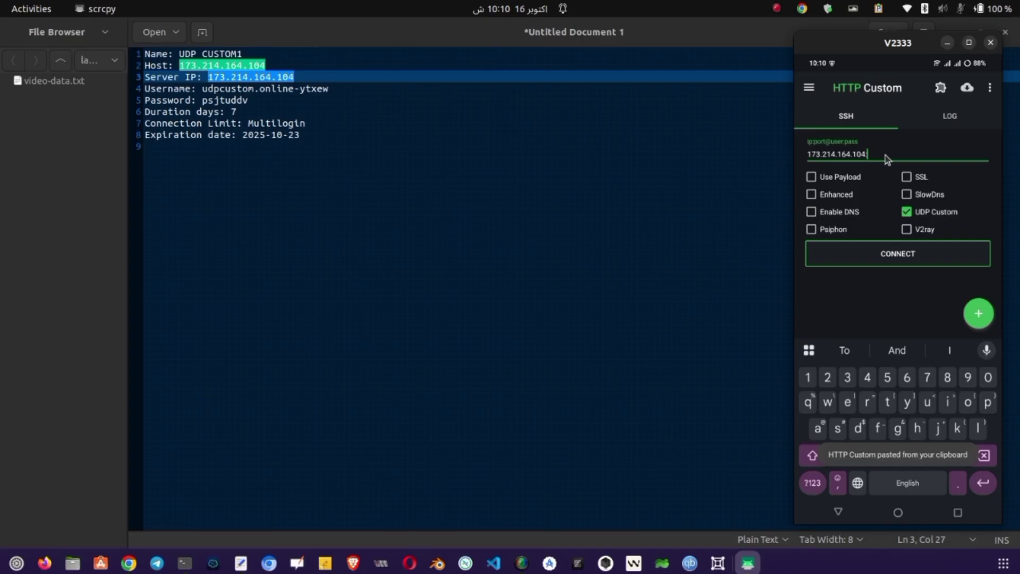
text(1-)
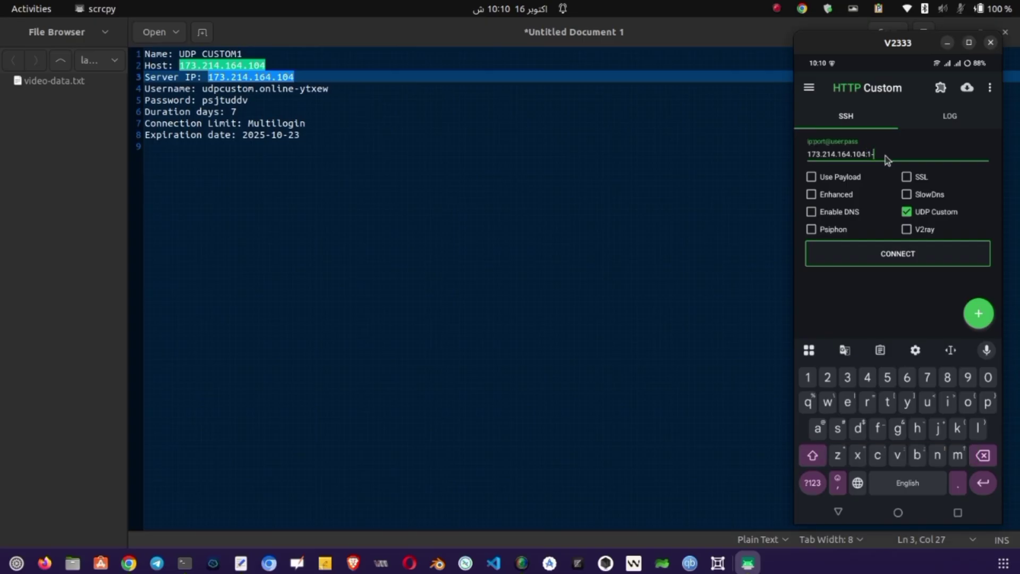
text(65535@)
drag(204, 88, 306, 88)
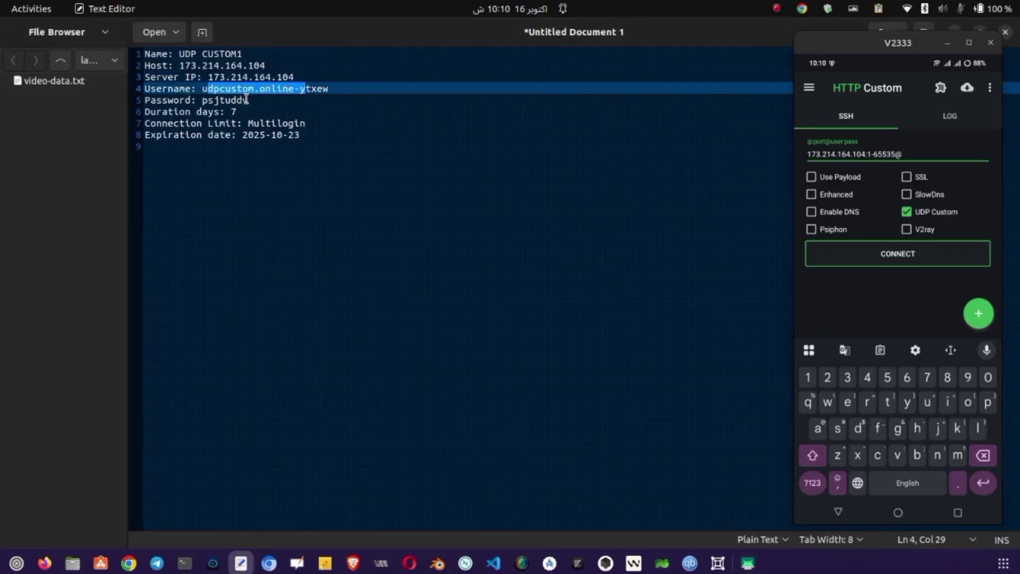
Append the server's username and password, colon-separated, after the @ in the connection field.
drag(203, 89, 329, 89)
click(923, 153)
key(ctrl+v)
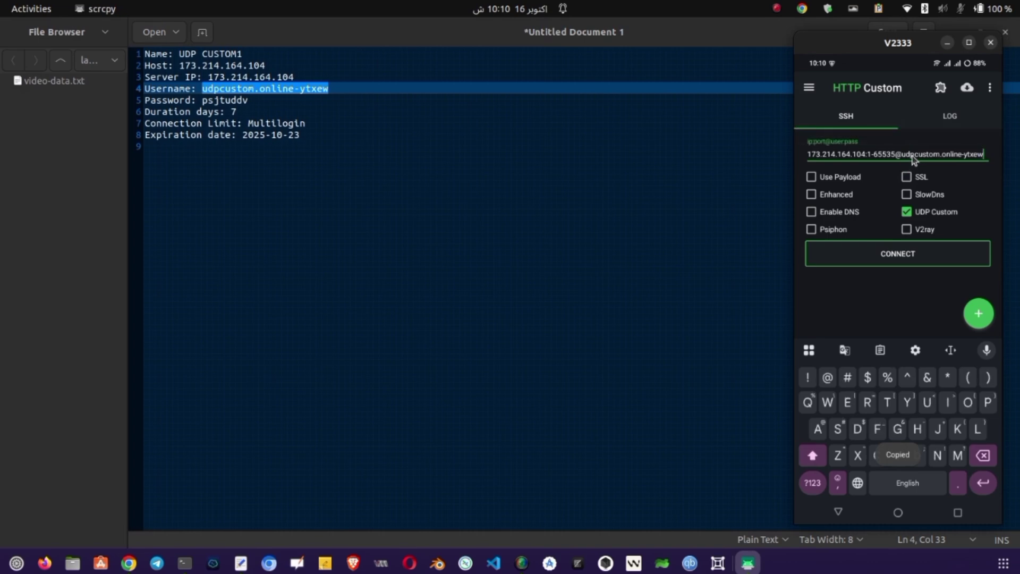
double_click(238, 99)
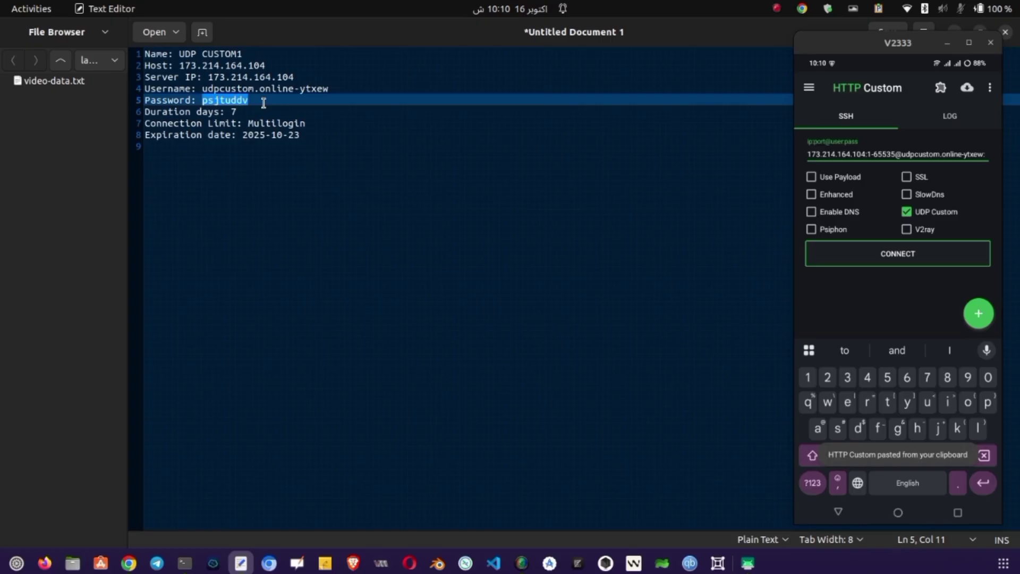
click(995, 160)
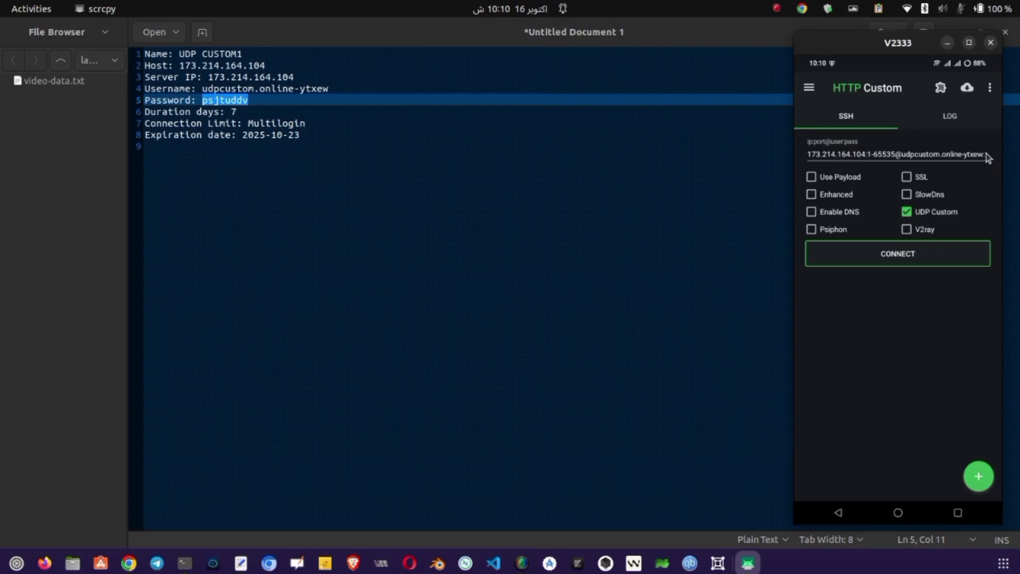
click(986, 154)
key(ctrl+v)
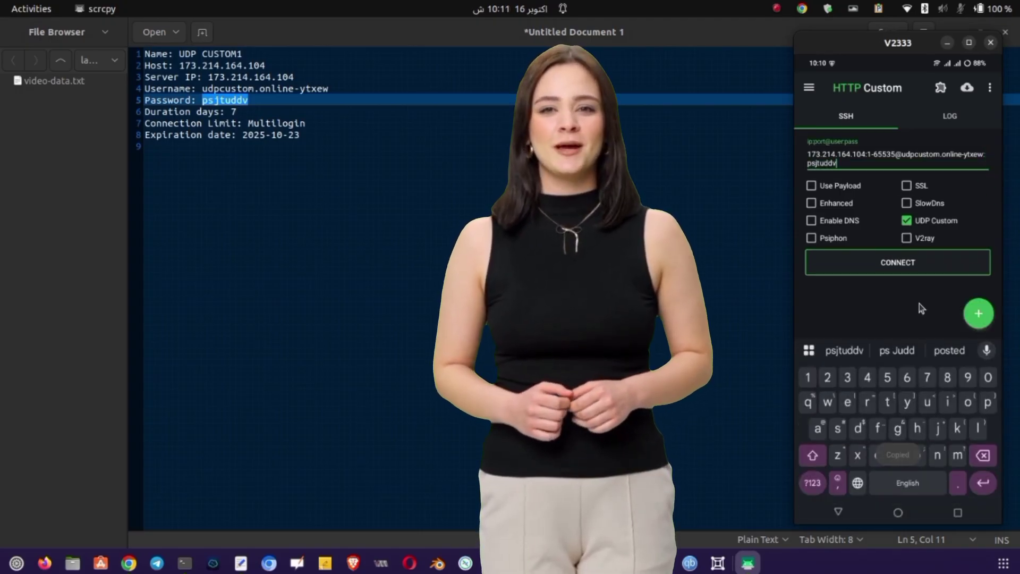
Connect HTTP Custom with the UDP Custom settings and confirm UDP Connected in the log.
click(925, 269)
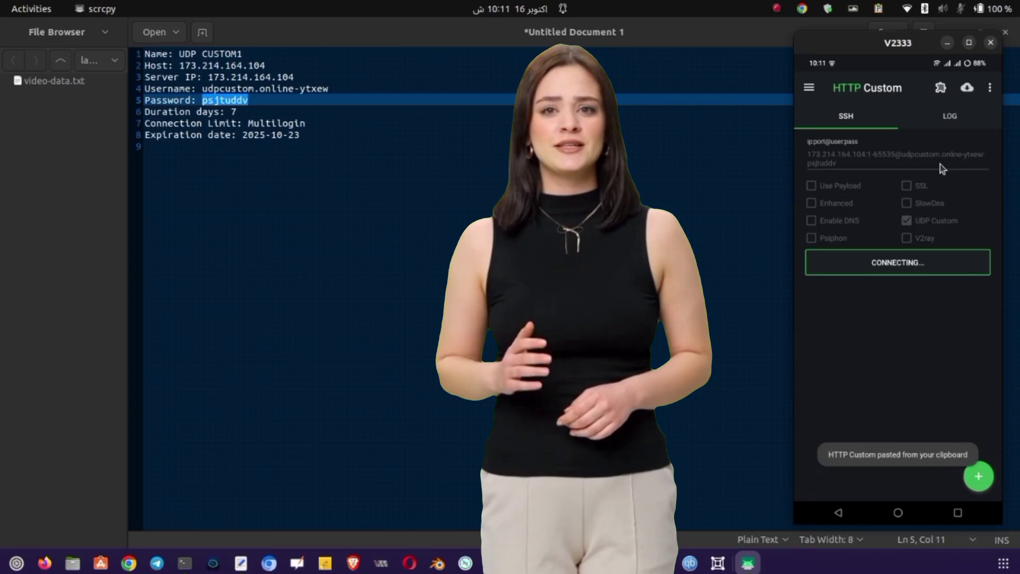
click(945, 119)
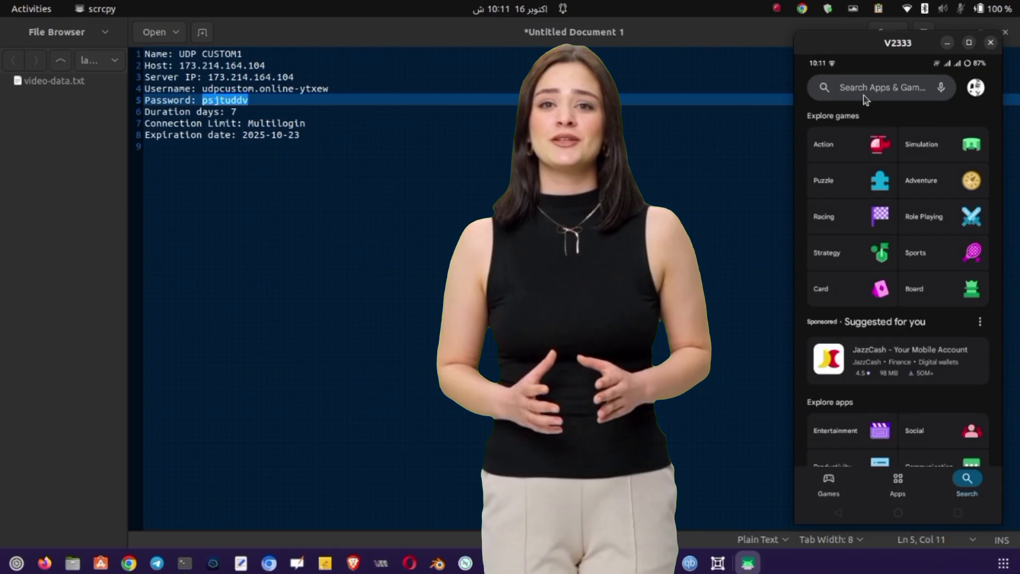
Search the Play Store for 'socksip tunnel' and open the SocksIP Tunnel (SSH,WS,UDP) page.
click(863, 91)
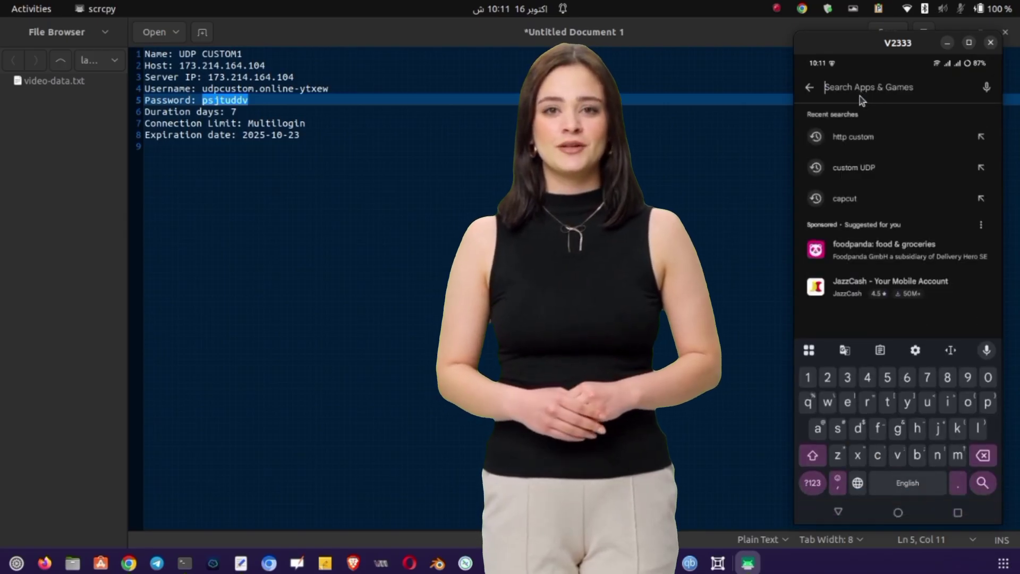
text(socksip )
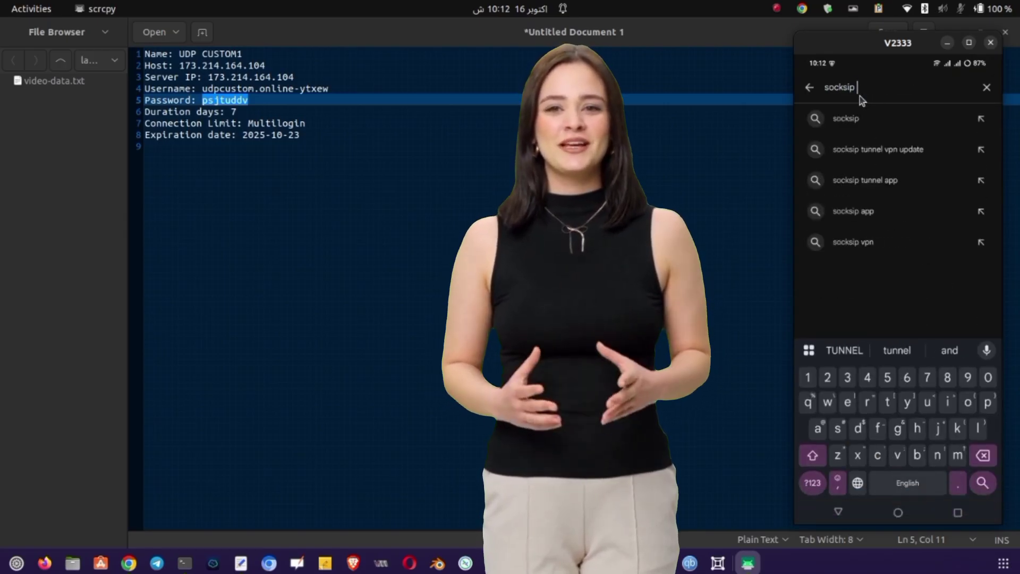
text(tunnel)
key(Return)
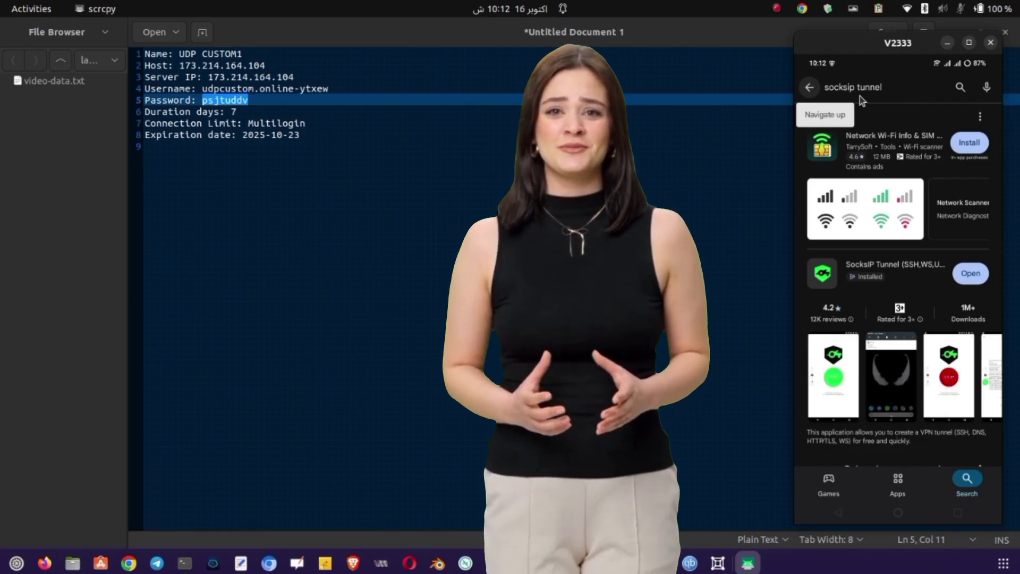
click(911, 271)
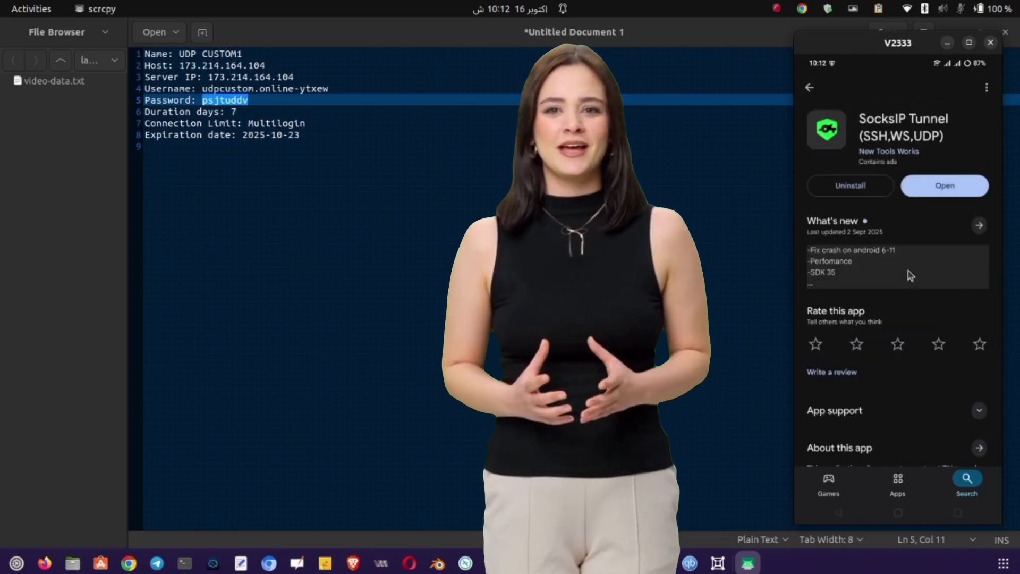
Launch SocksIP Tunnel and set its tunnel mode to UDP Request.
click(944, 186)
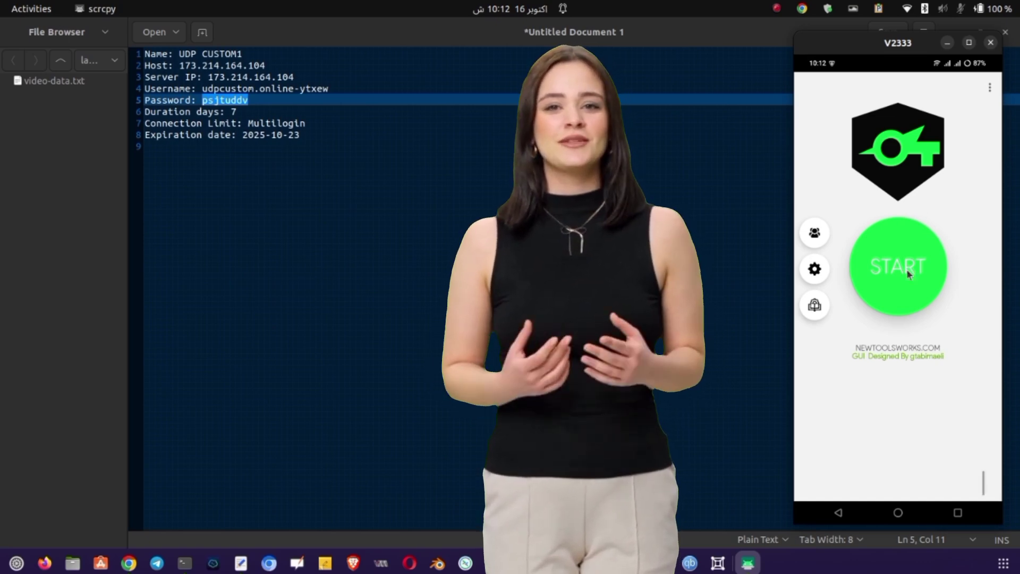
click(820, 278)
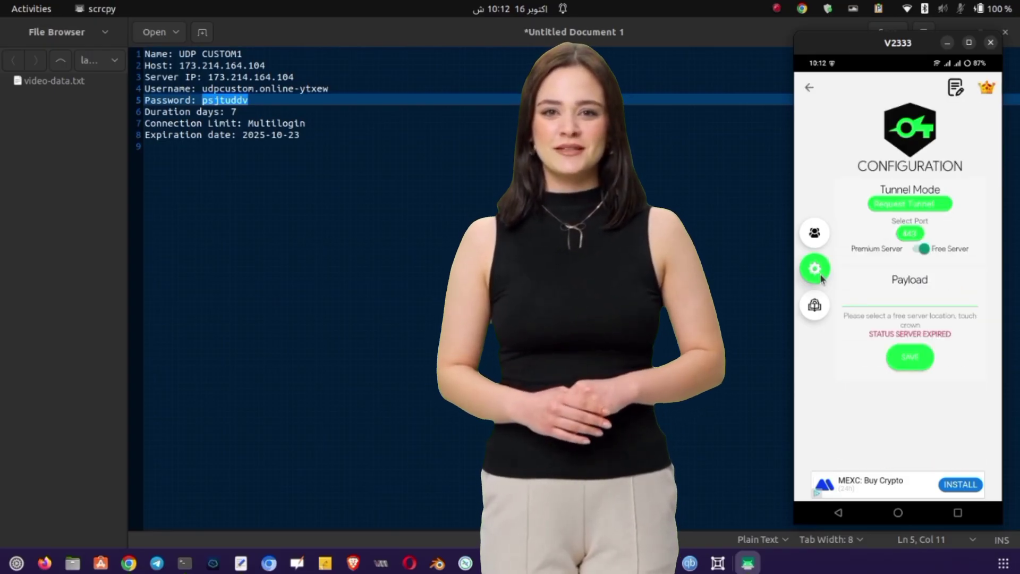
click(905, 204)
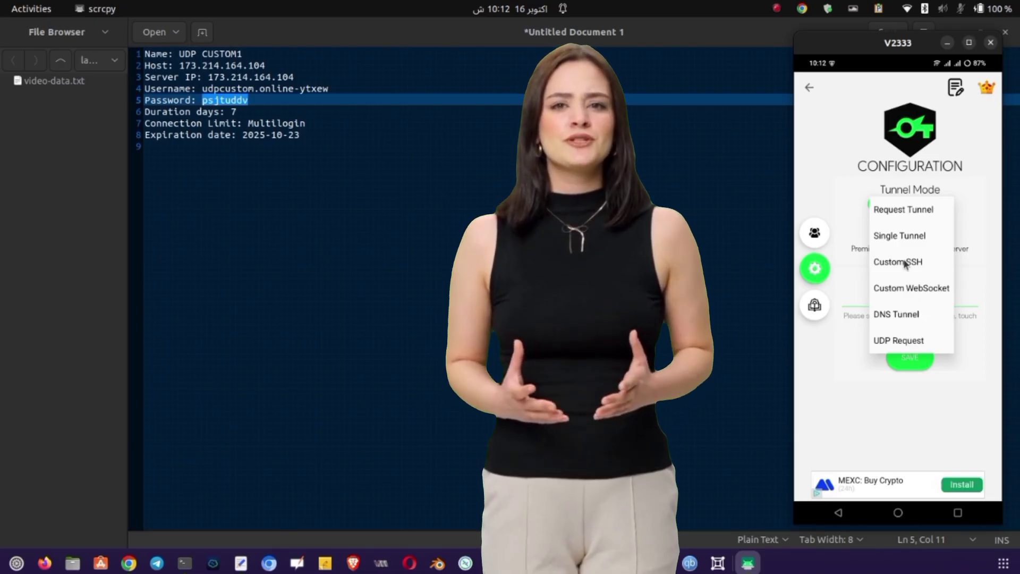
click(916, 340)
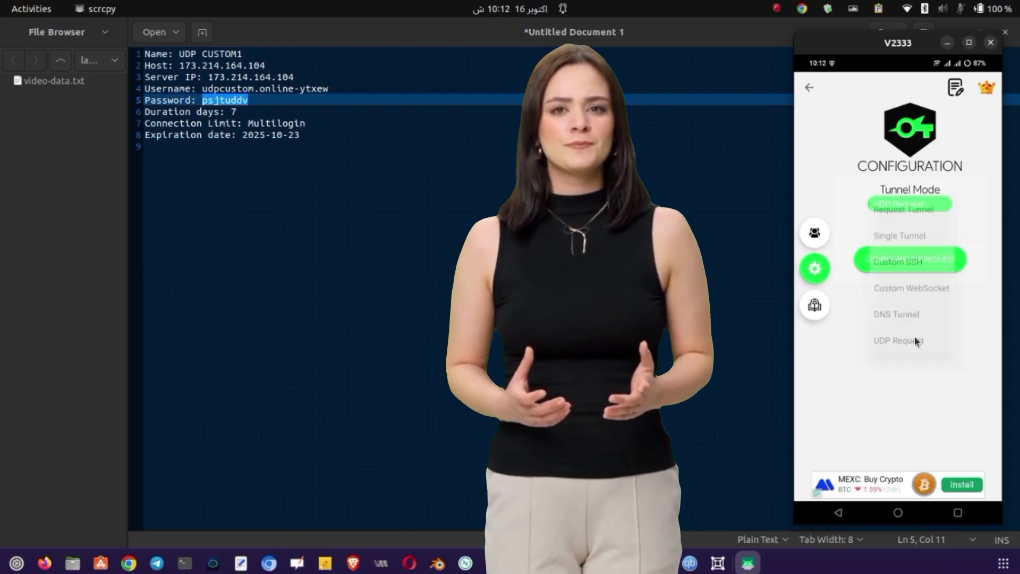
Choose Custom server as the UDP Request type, then return to the home screen.
click(913, 258)
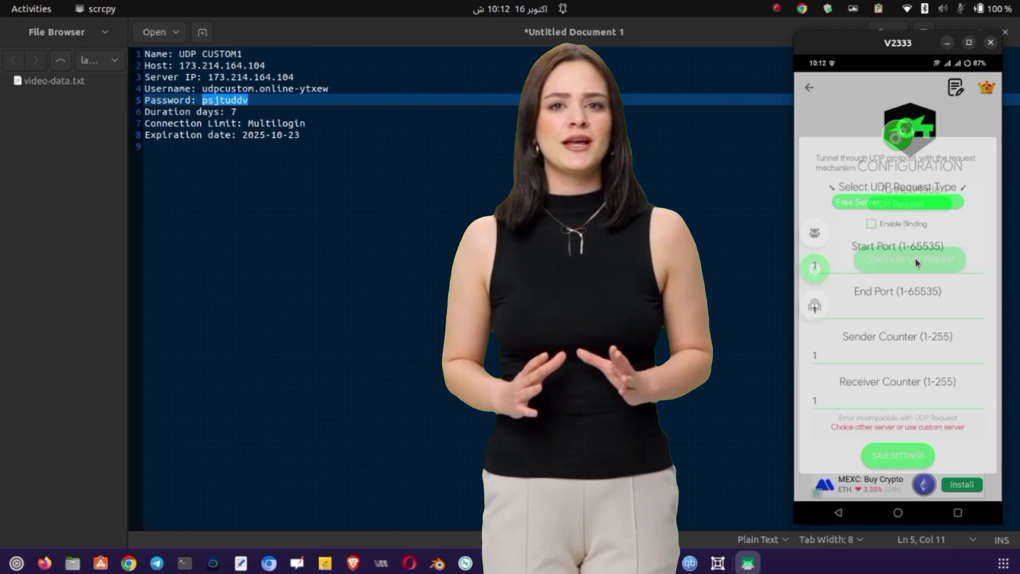
click(905, 195)
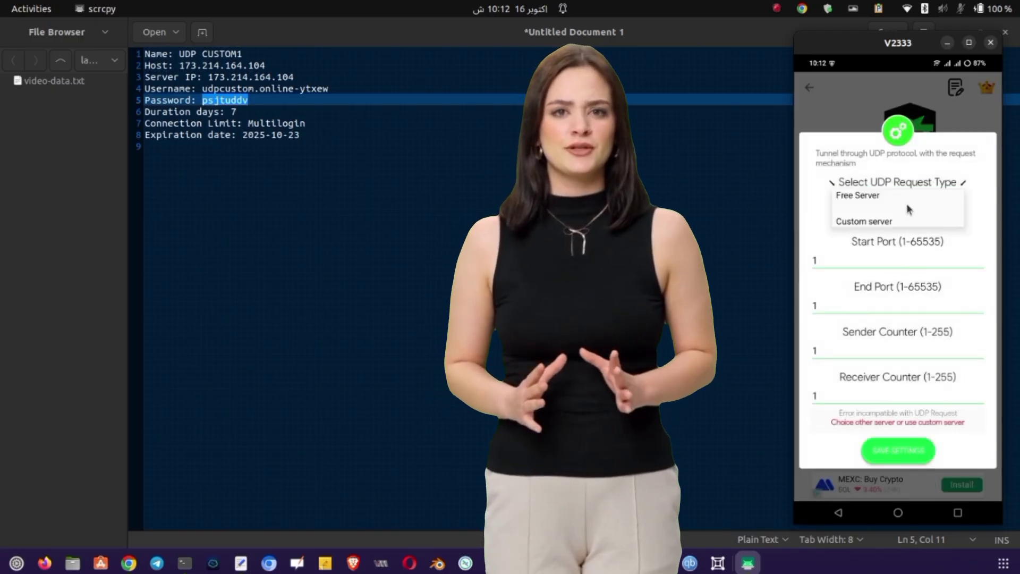
click(890, 233)
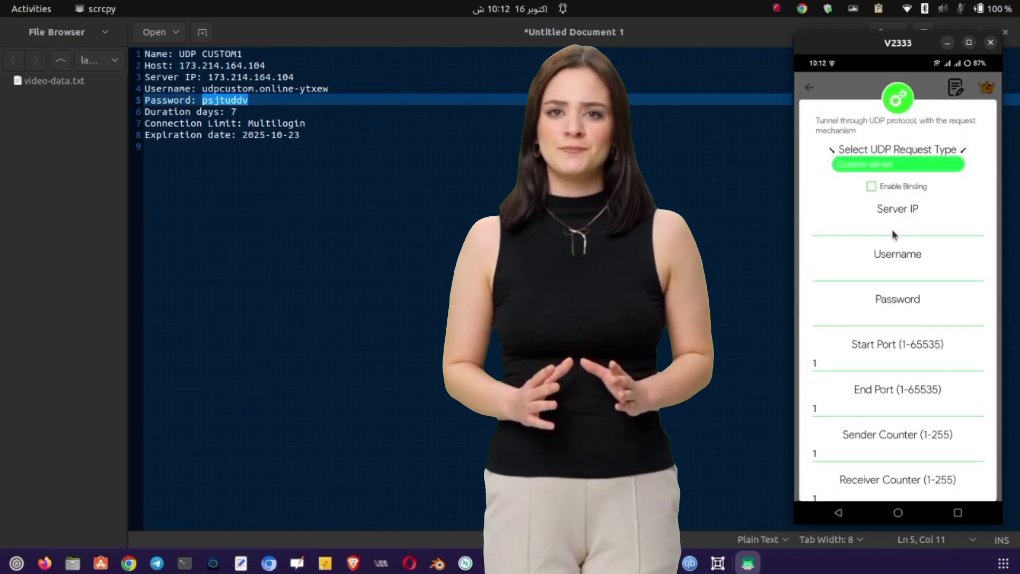
click(900, 513)
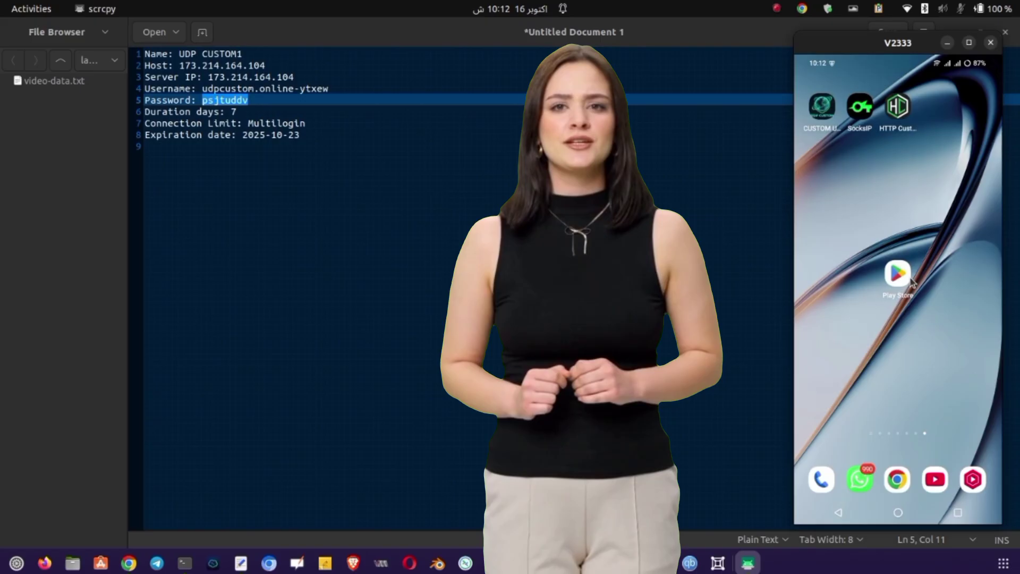
In the Custom UDP app, copy the full UDP REQUEST1 configuration from the UDP Request 7-Day Servers list.
click(823, 106)
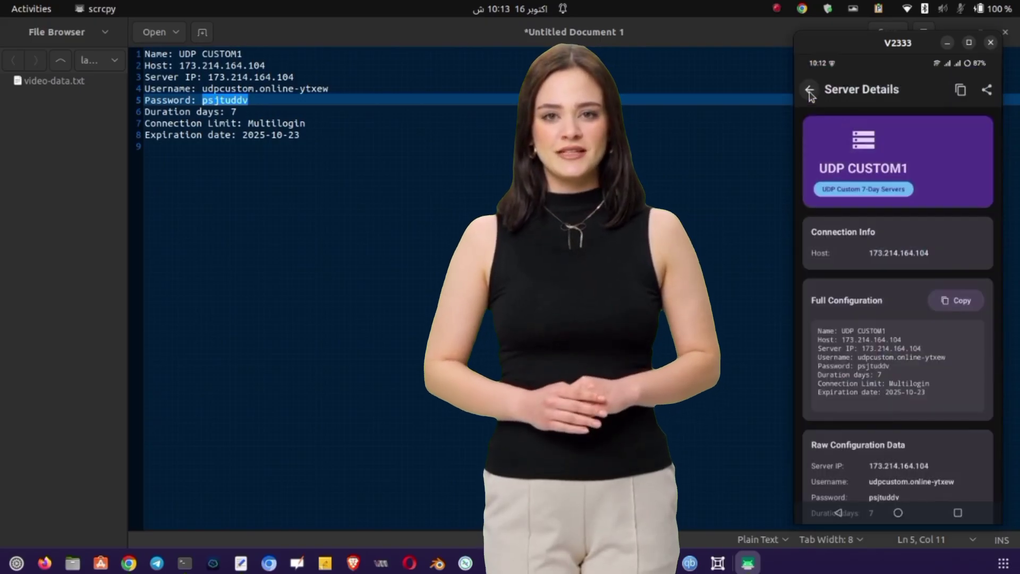
click(809, 92)
click(809, 89)
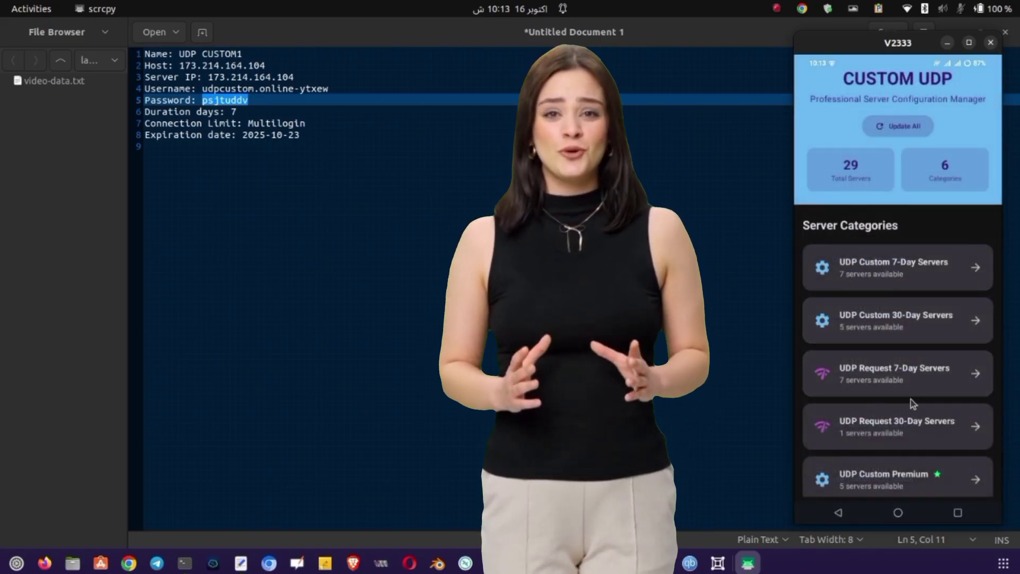
click(908, 375)
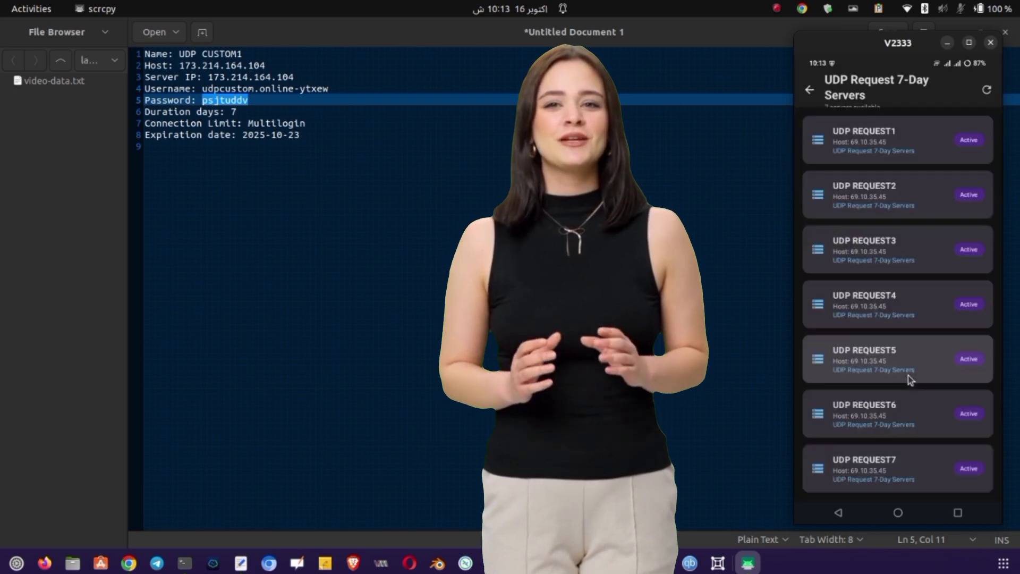
click(881, 128)
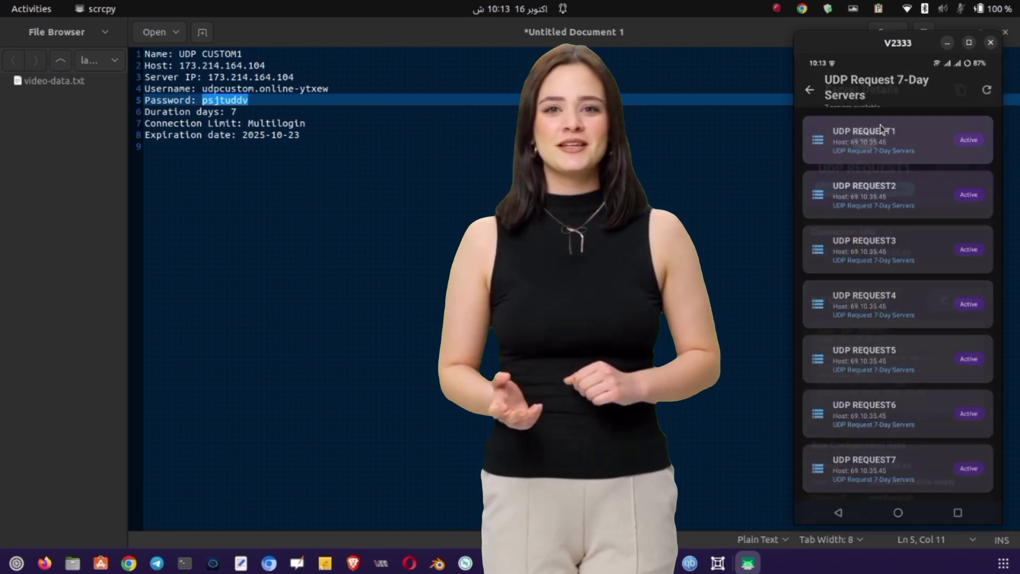
scroll(940, 364, down, 2)
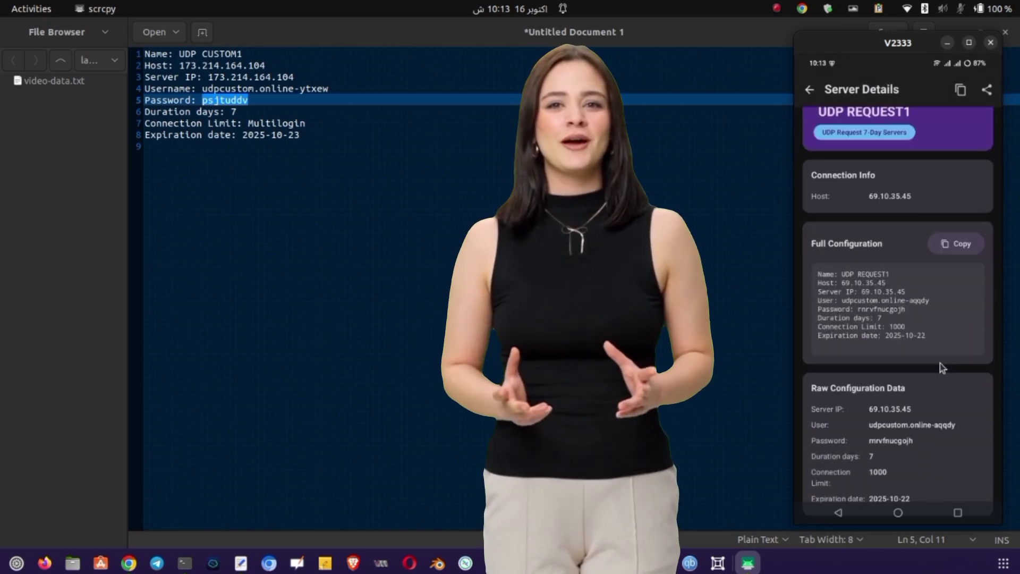
click(943, 241)
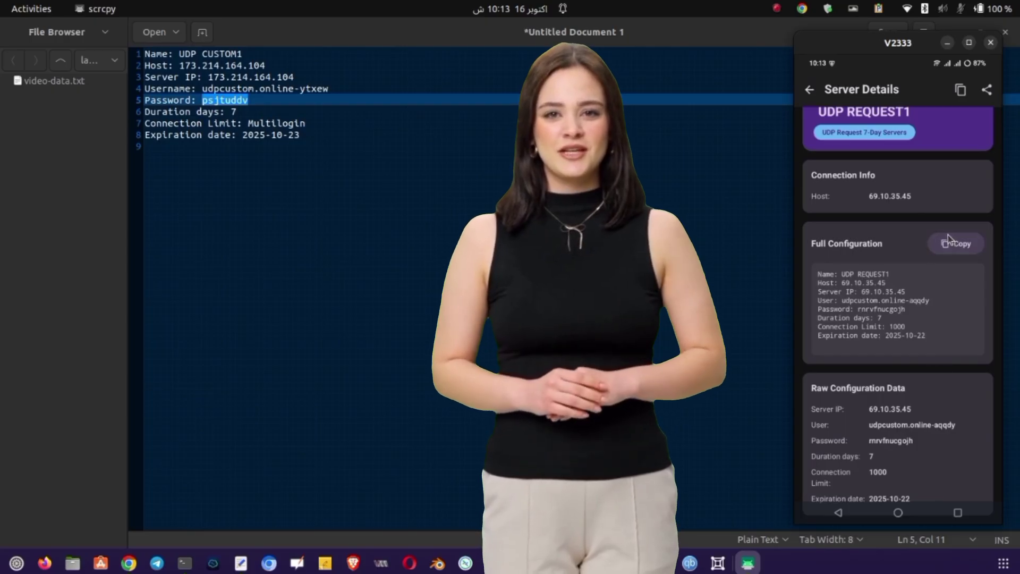
Paste the UDP REQUEST1 configuration into Text Editor below the UDP CUSTOM1 block.
click(366, 224)
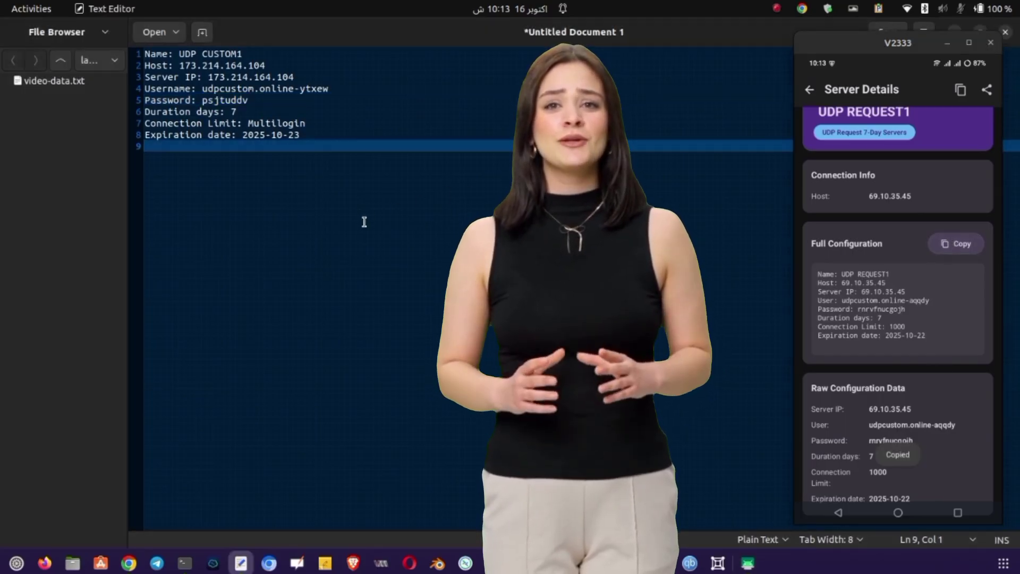
key(Return)
key(Return)
key(Return)
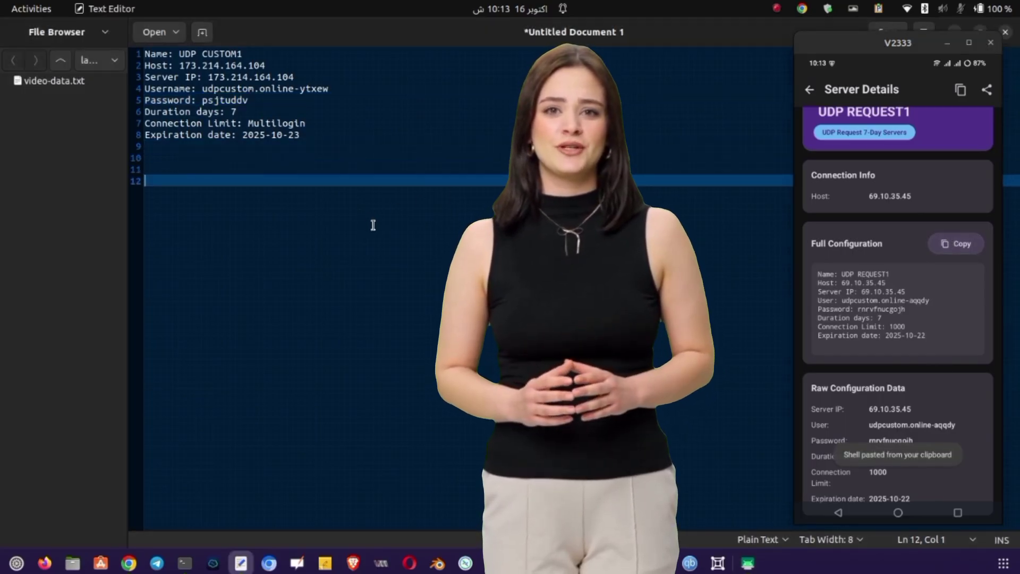
key(ctrl+v)
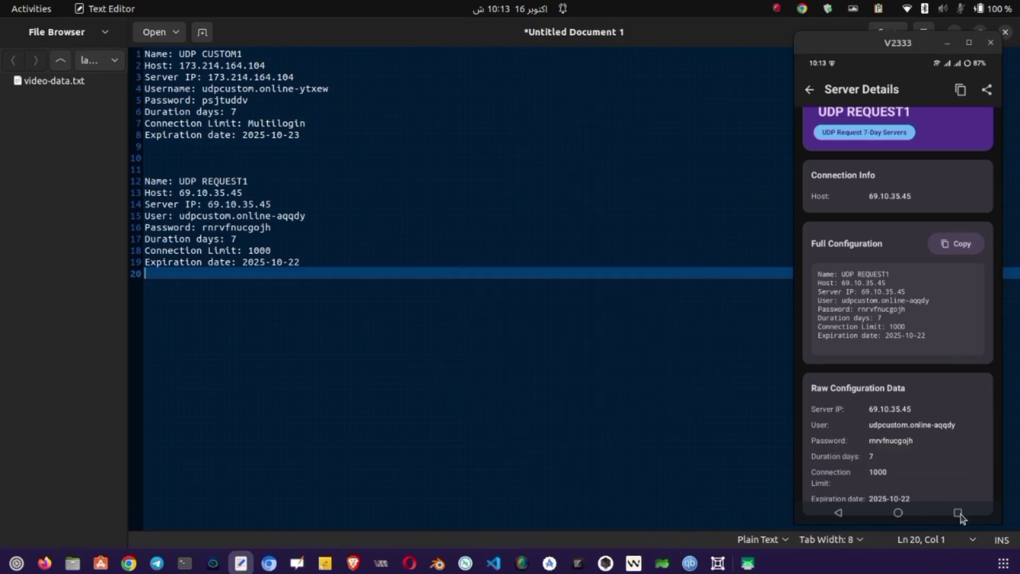
click(898, 513)
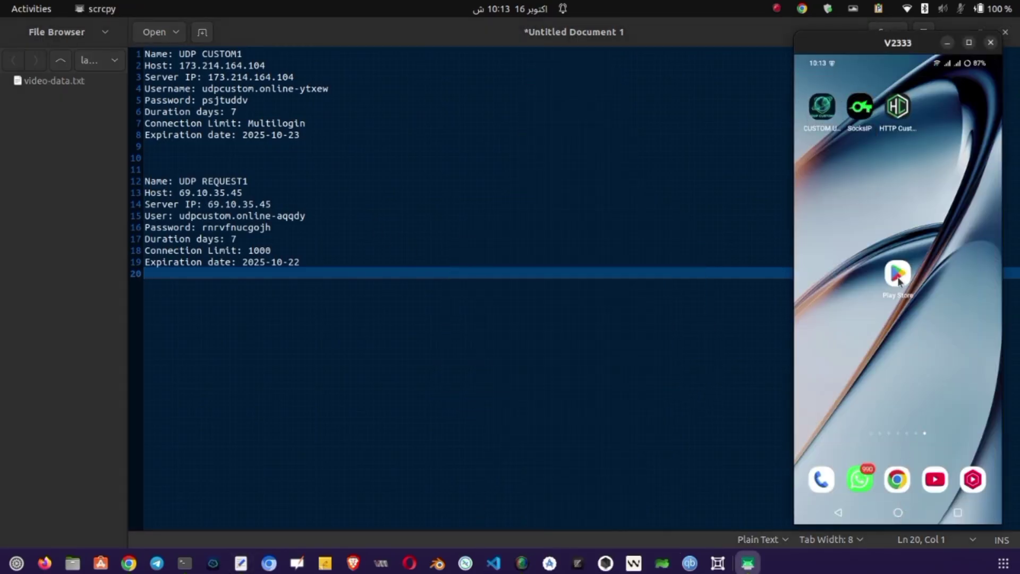
Open SocksIP Tunnel's UDP request settings and paste Server IP 69.10.35.45 from the notes.
click(867, 120)
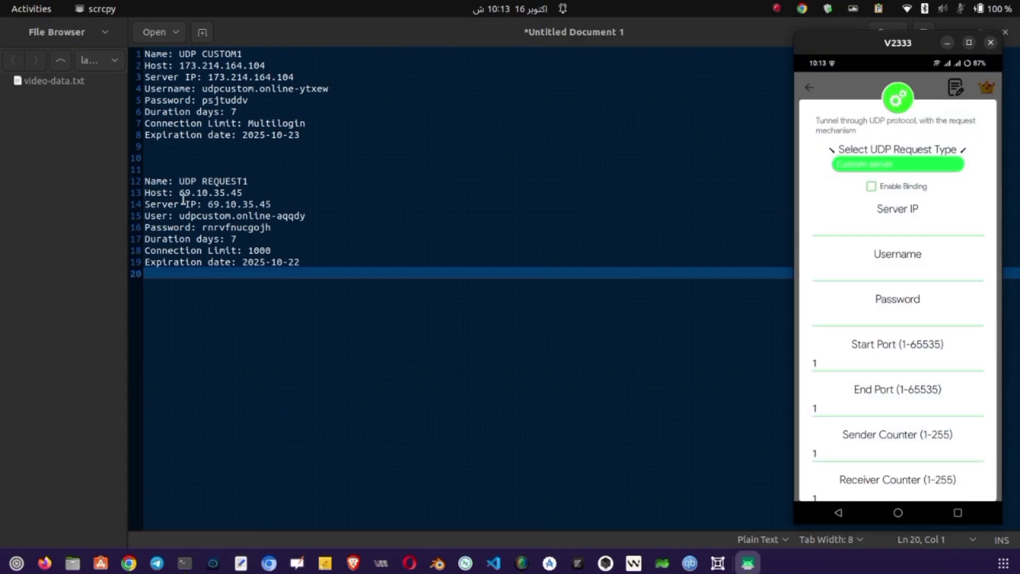
drag(180, 193, 241, 192)
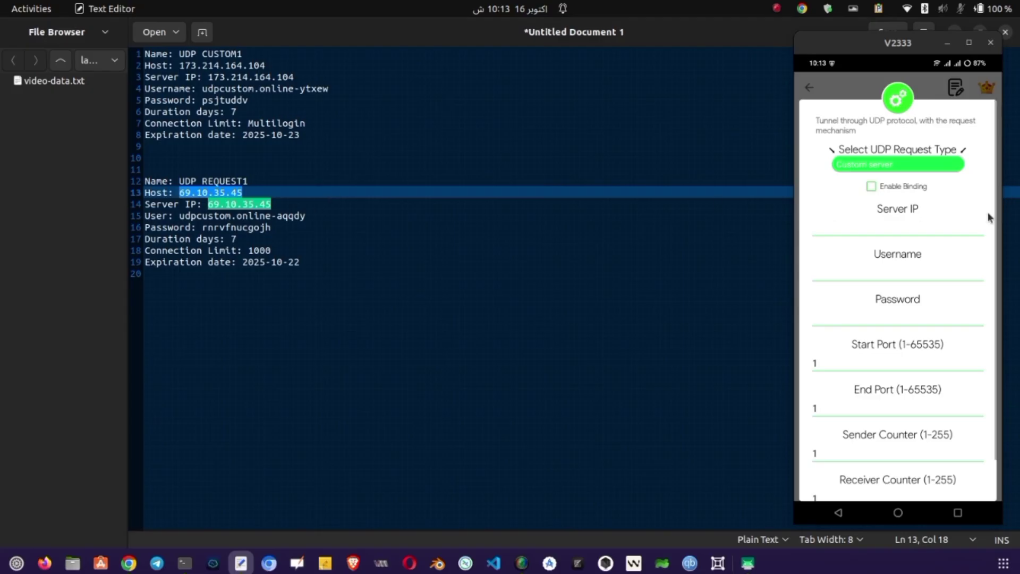
click(930, 228)
key(ctrl+v)
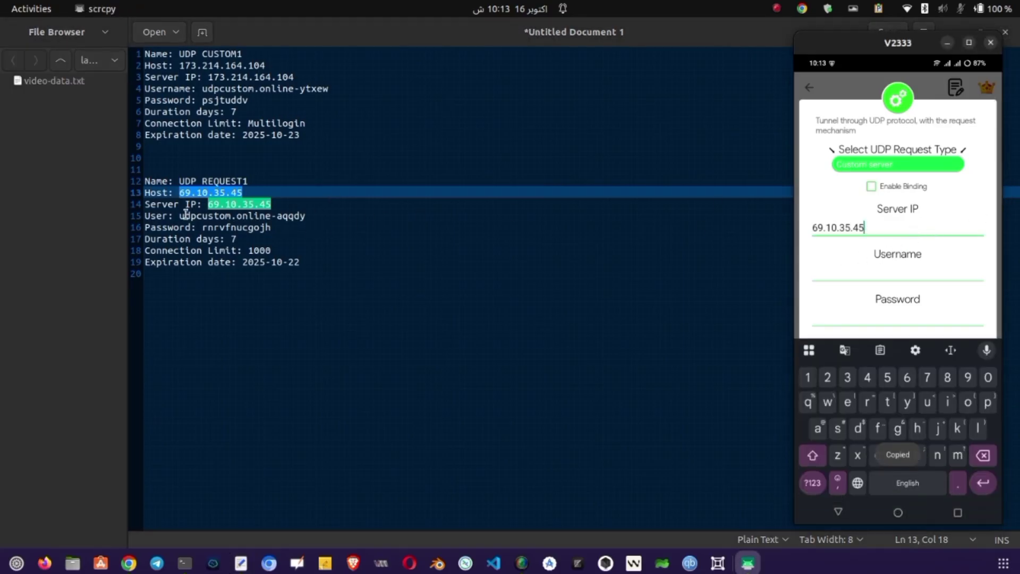
Copy the server's username and password from the notes into the Username and Password fields.
drag(185, 216, 310, 218)
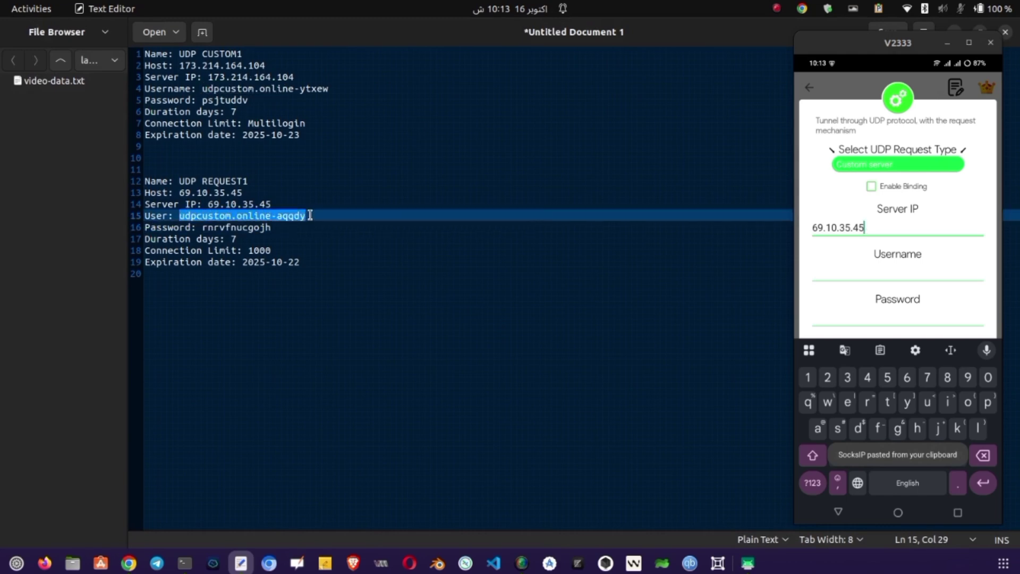
click(888, 272)
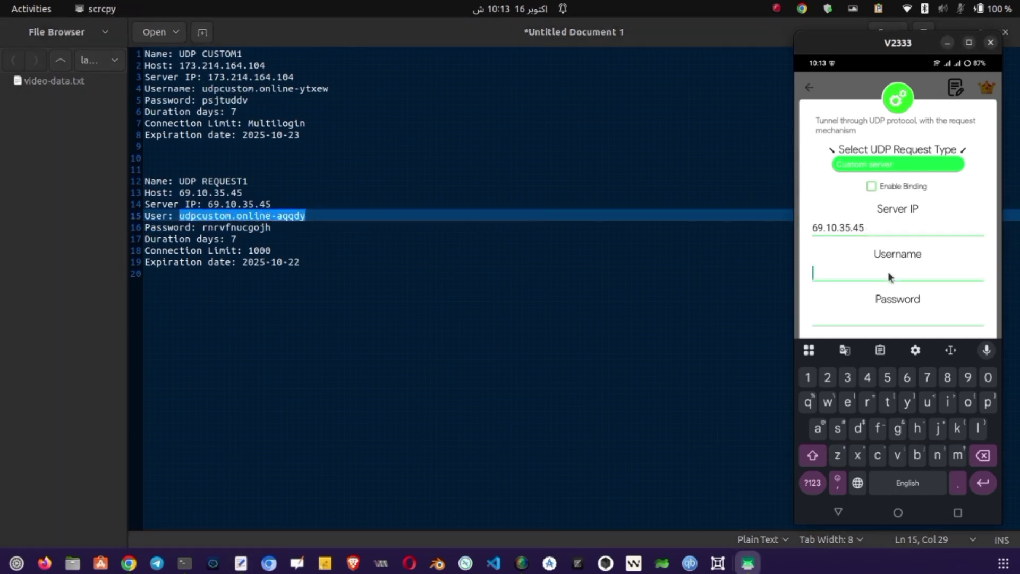
key(ctrl+v)
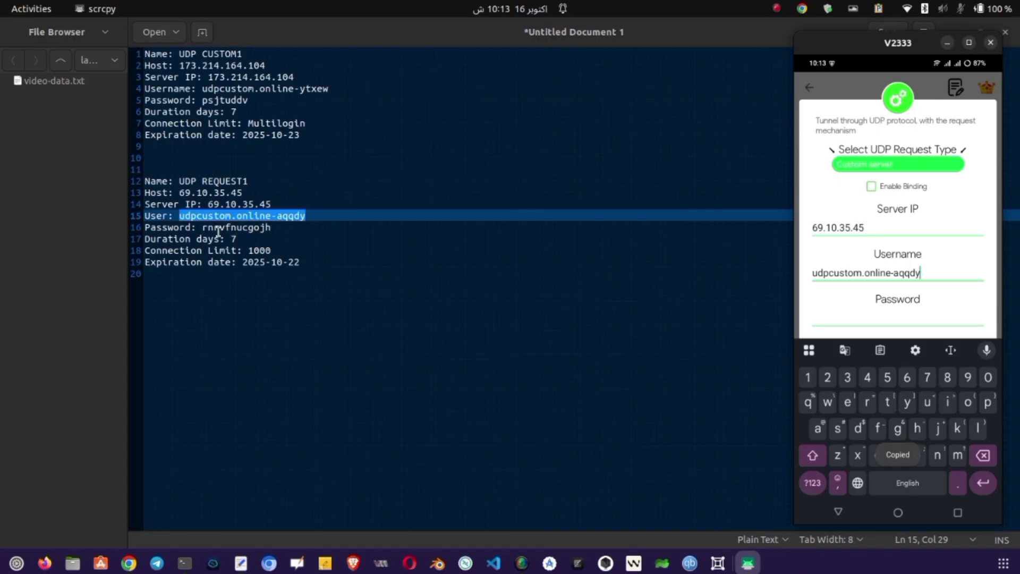
drag(202, 229, 280, 226)
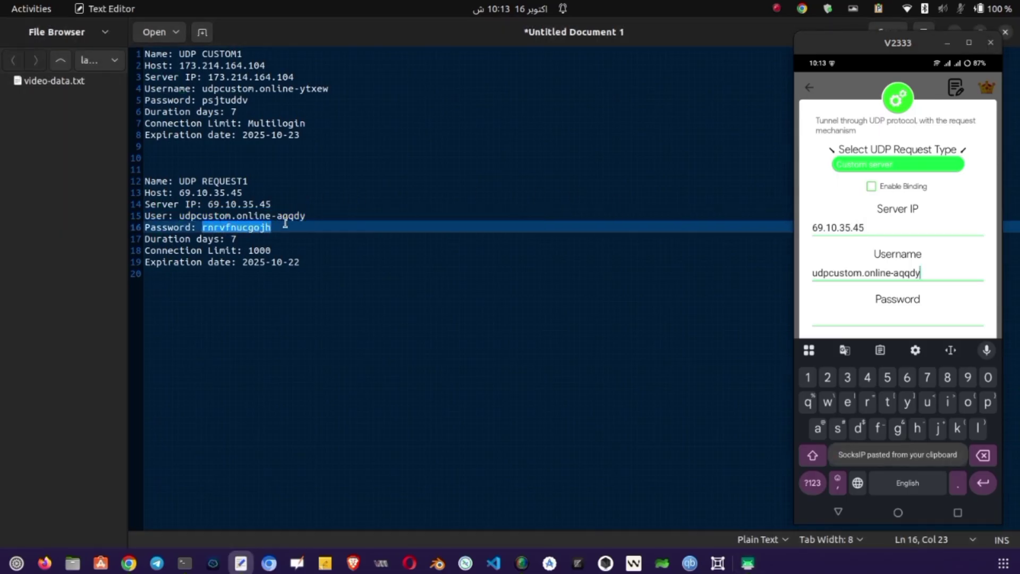
key(ctrl+c)
click(900, 315)
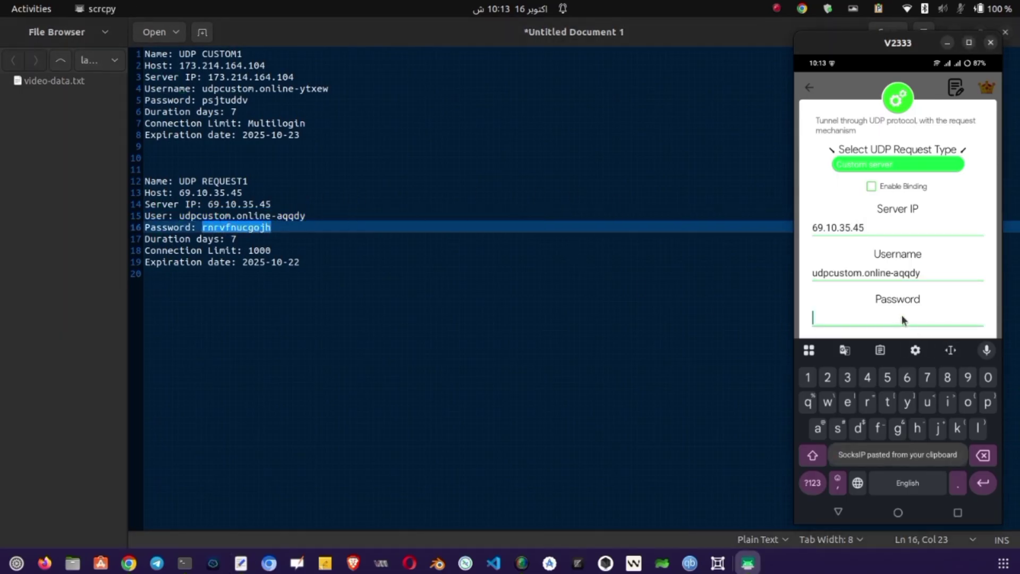
key(ctrl+v)
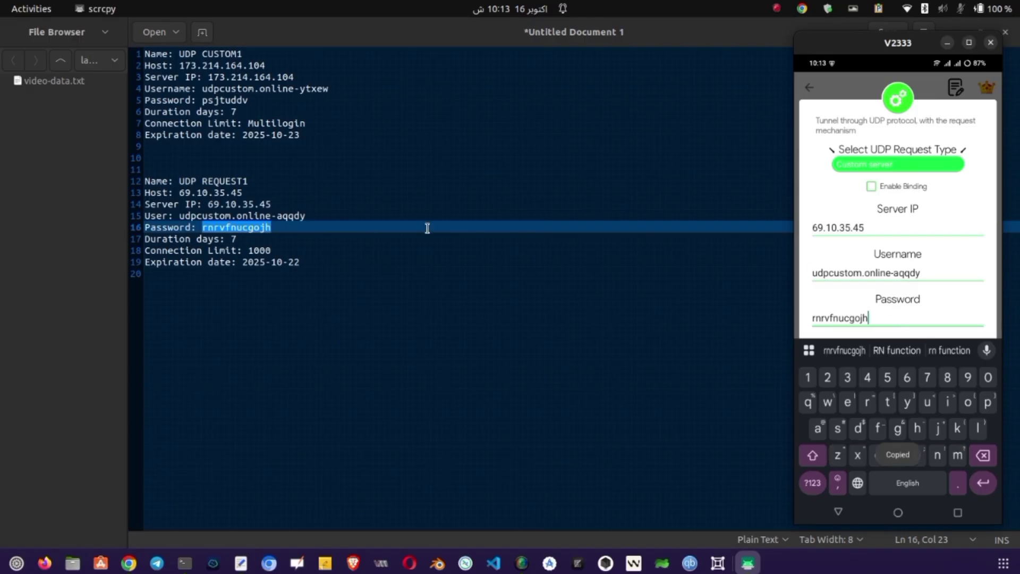
click(837, 518)
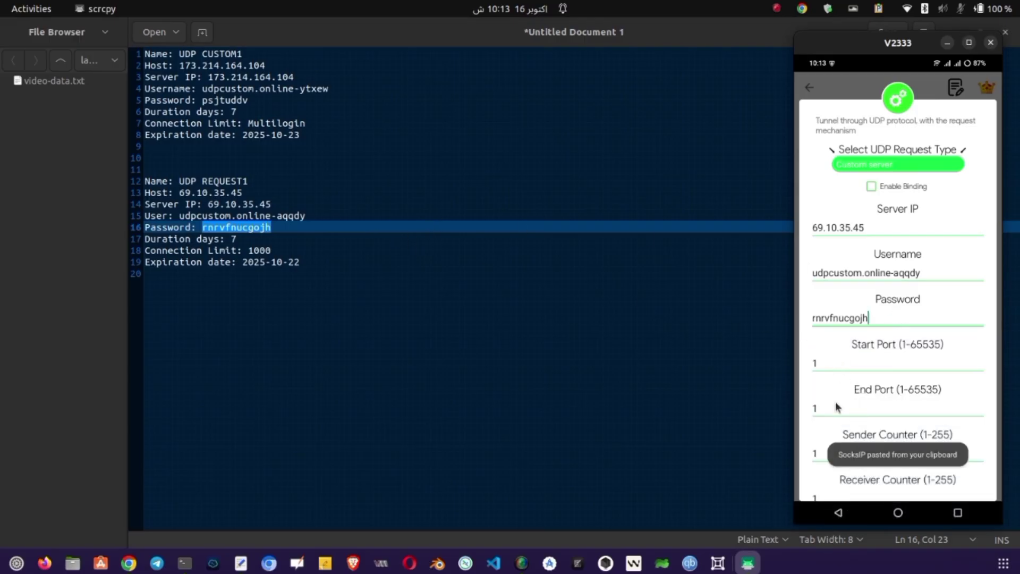
Change End Port from 1 to 65535 and Receiver Counter from 1 to 225.
click(836, 413)
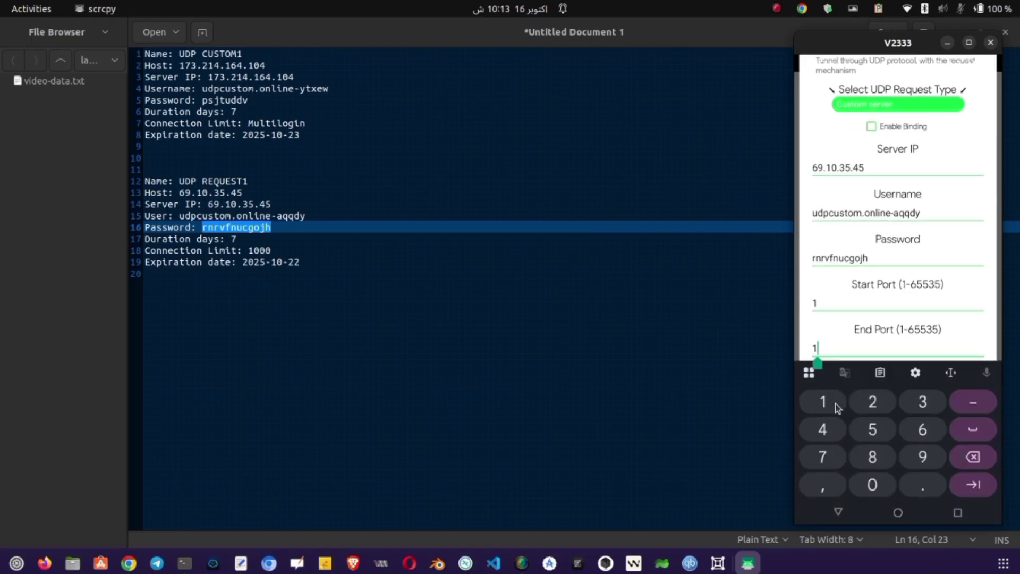
key(BackSpace)
click(840, 514)
scroll(846, 458, down, 2)
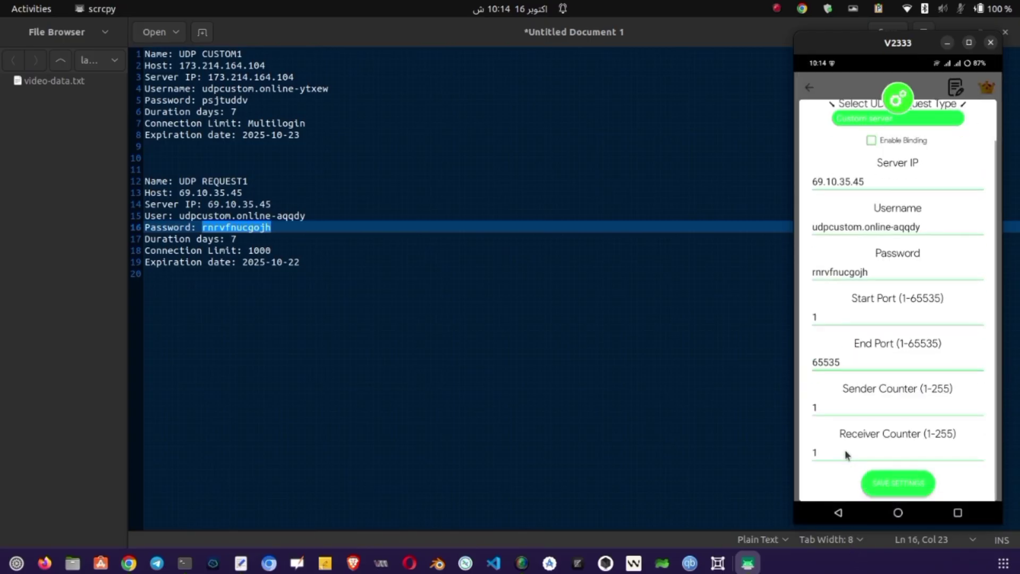
click(843, 451)
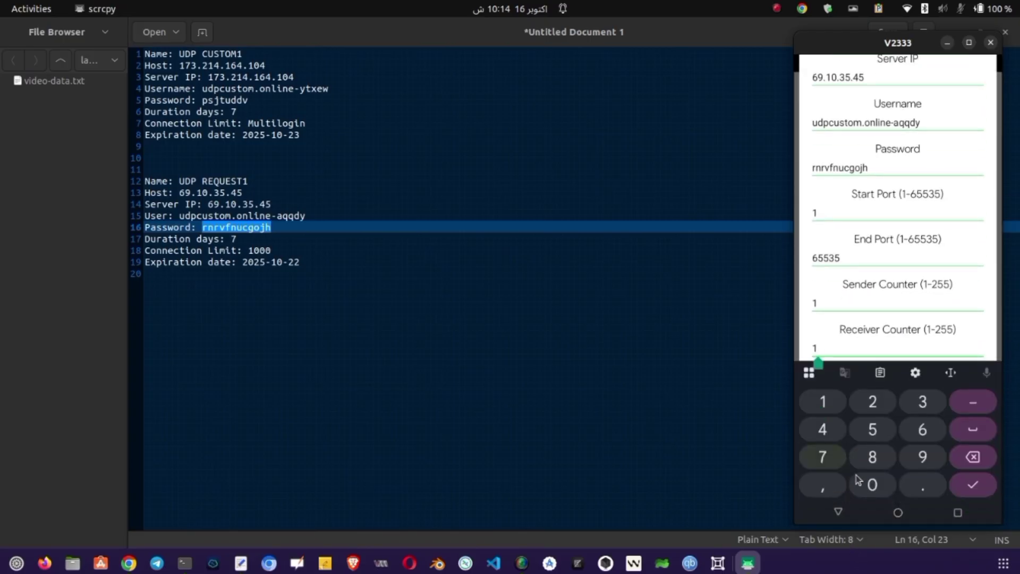
key(BackSpace)
text(225)
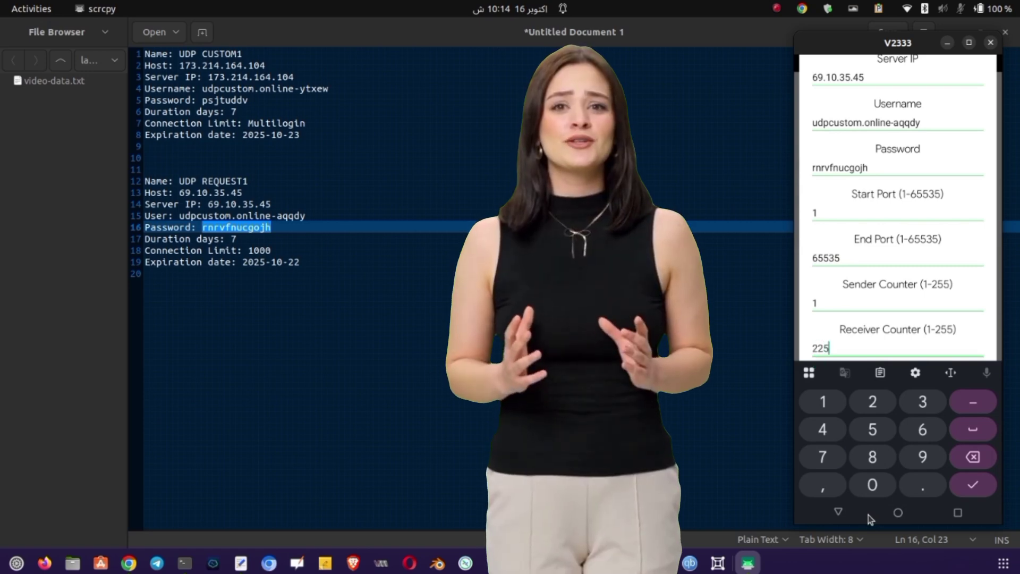
click(839, 512)
Save the UDP Request settings, start the tunnel, and dismiss the full-screen ad.
click(892, 480)
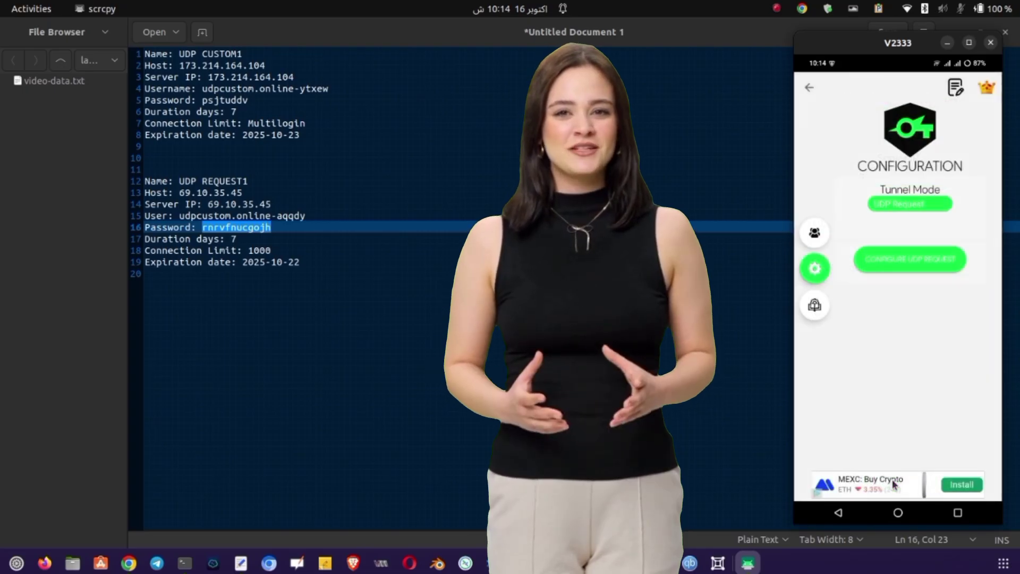
click(891, 276)
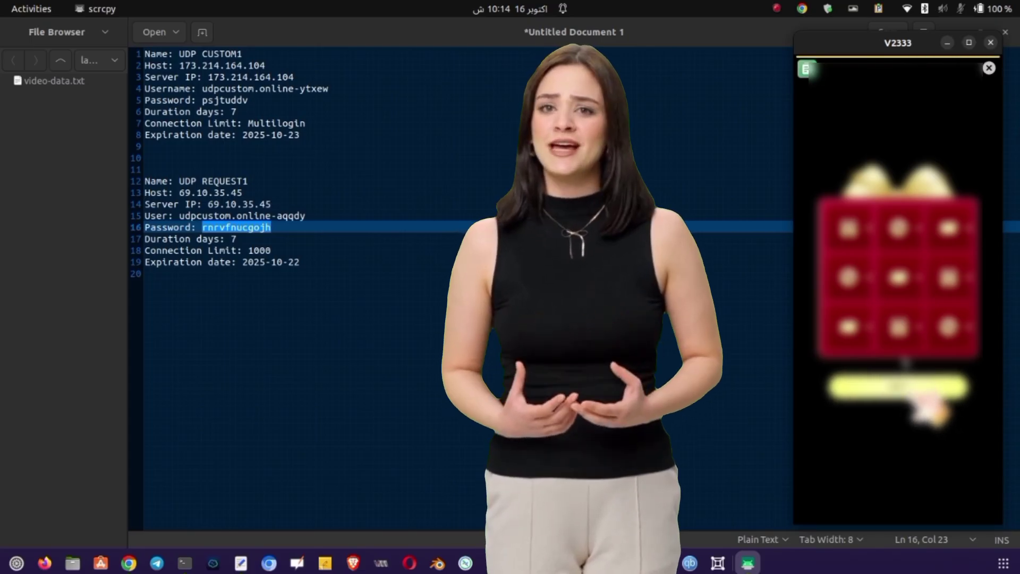
click(986, 72)
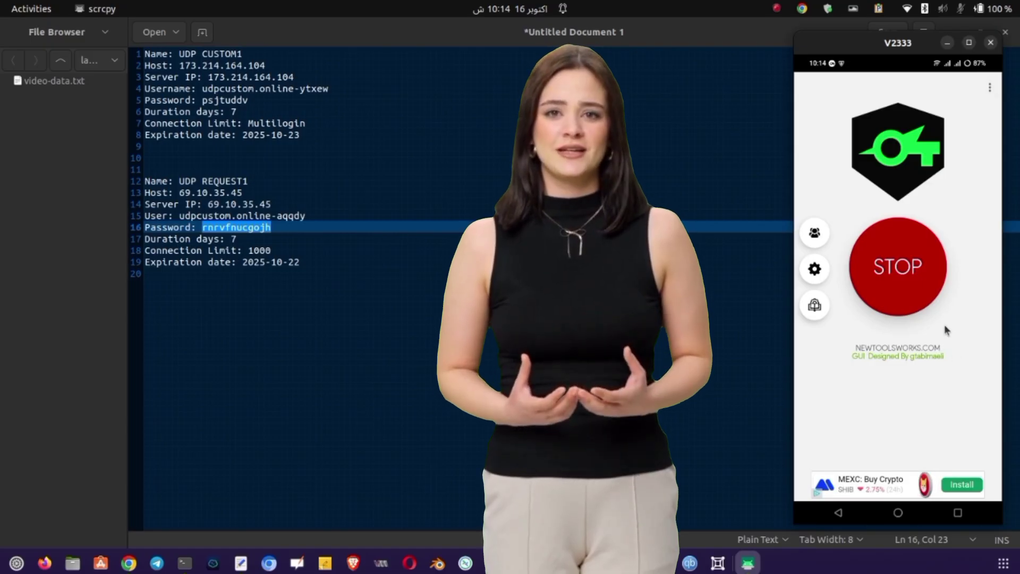
Stop the running SocksIP tunnel to disconnect it.
click(914, 279)
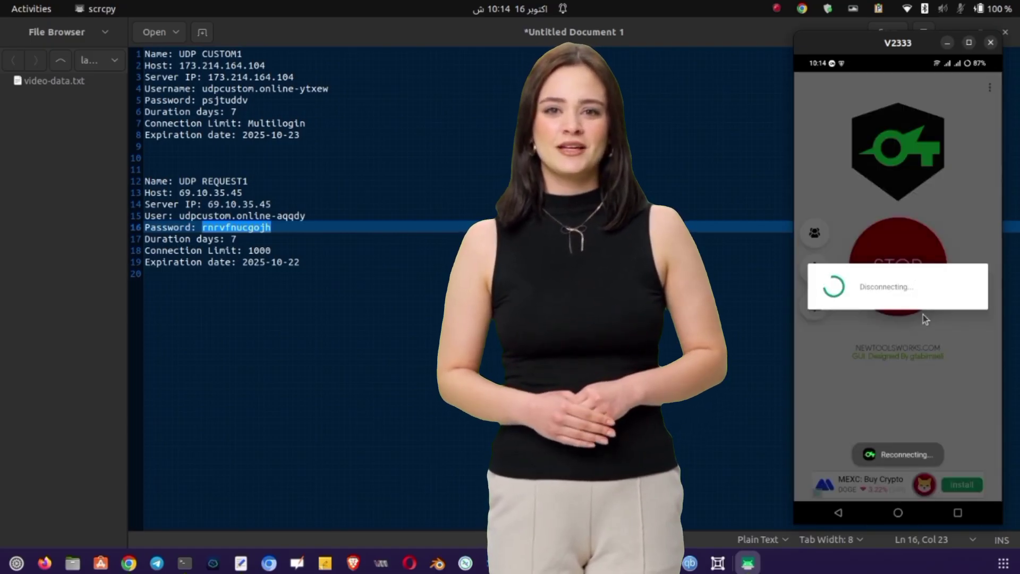